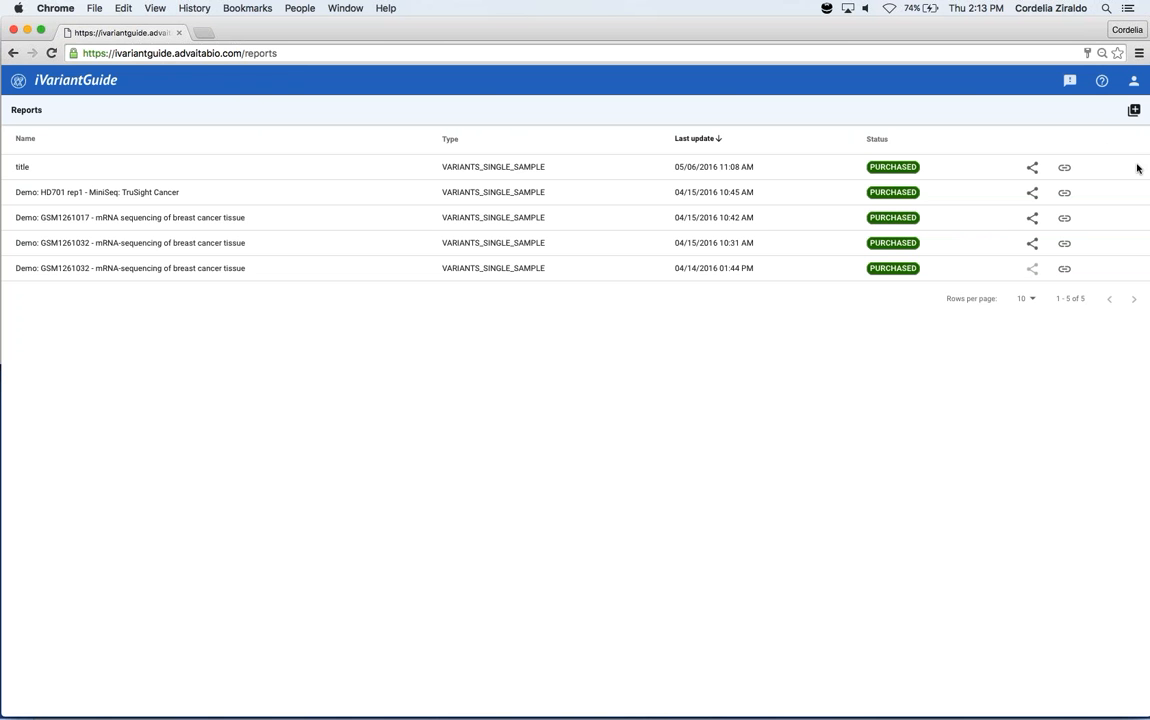
Start a new report with hg19 as upload assembly and show the IP2-53 file's summary statistics
left_click(1135, 112)
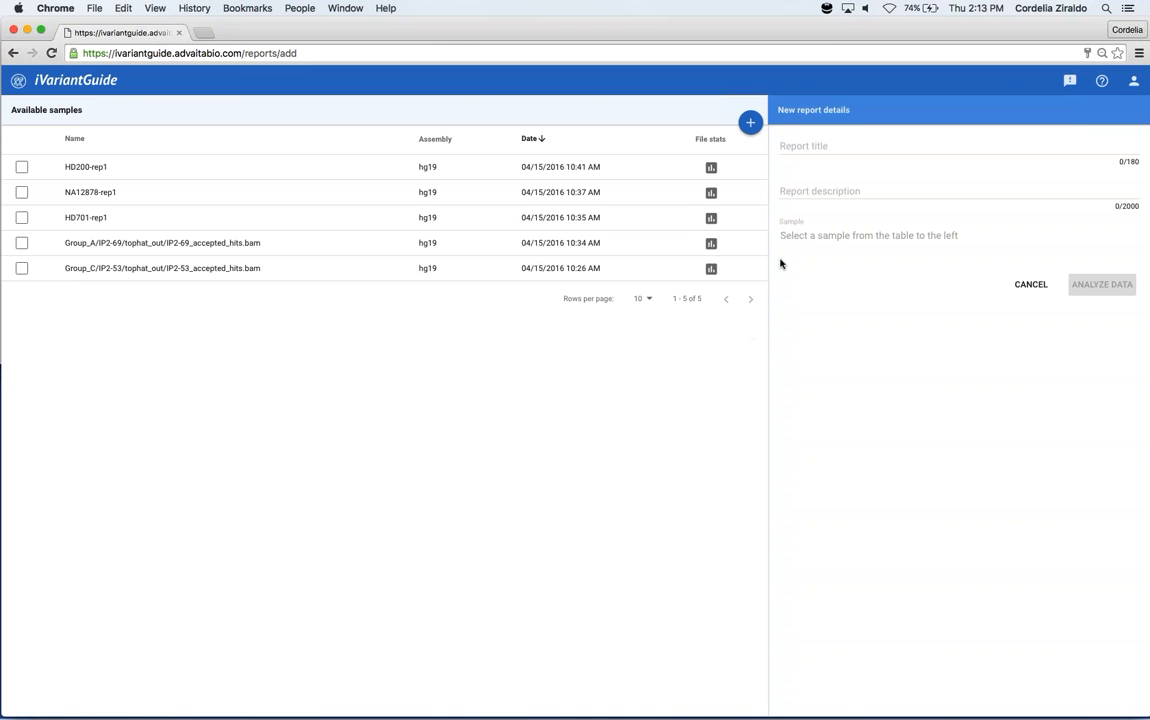
left_click(752, 124)
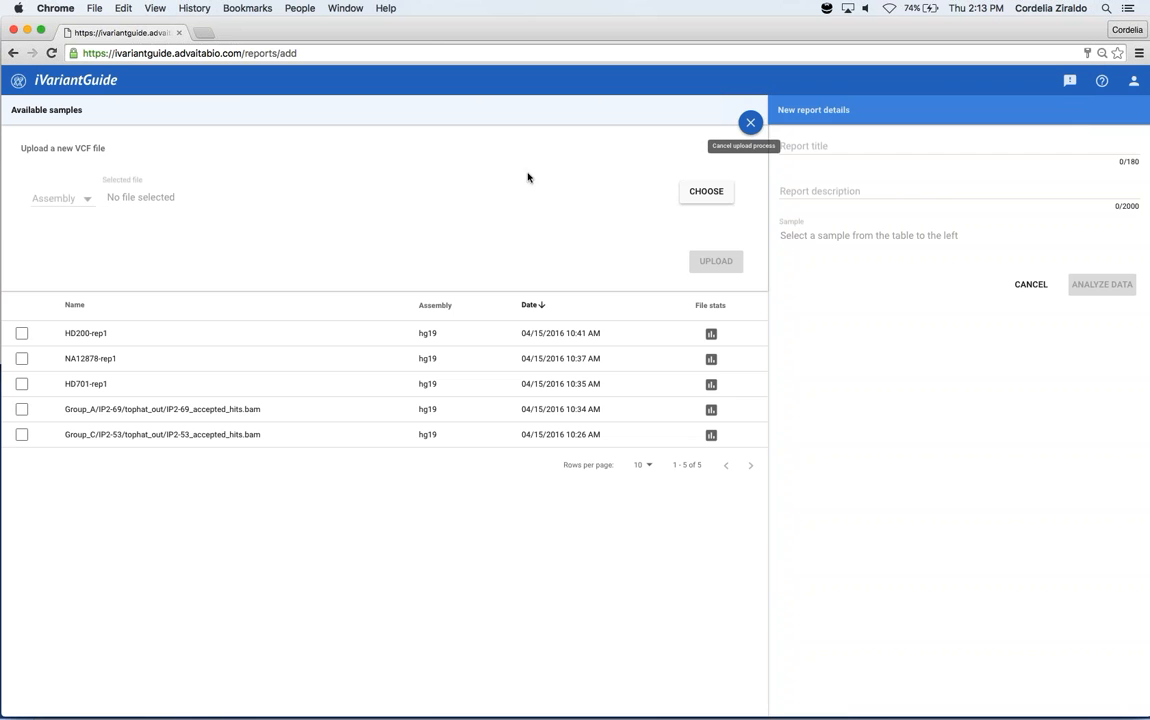
left_click(80, 199)
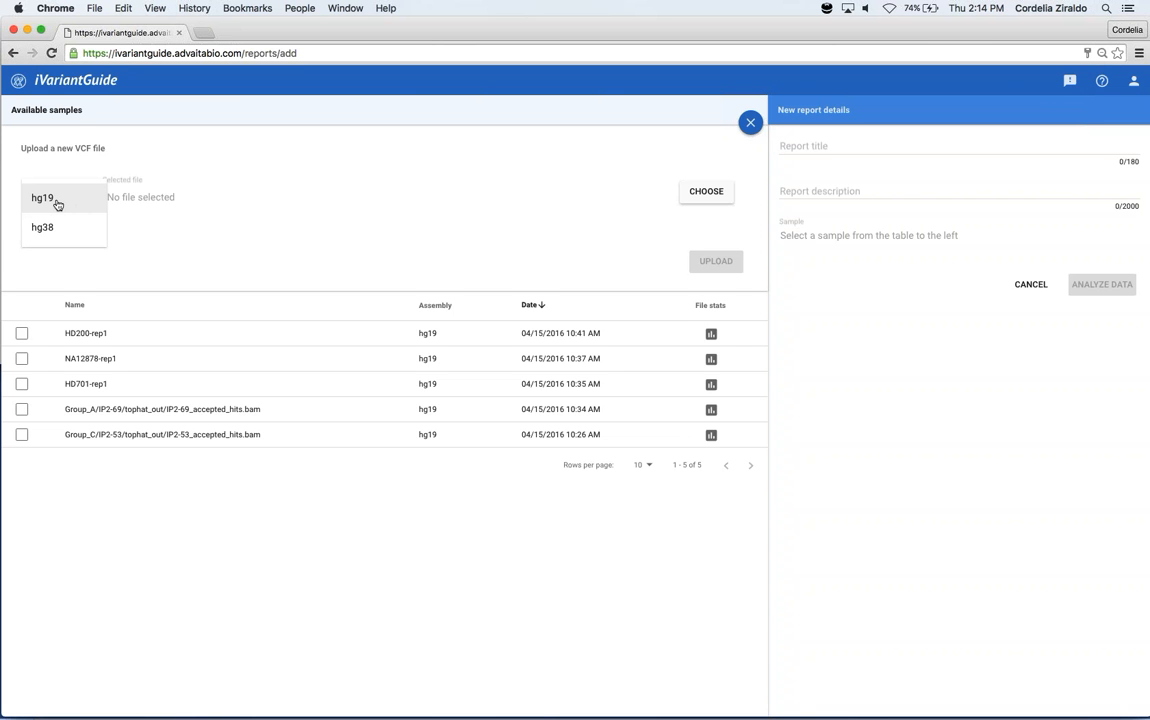
left_click(57, 204)
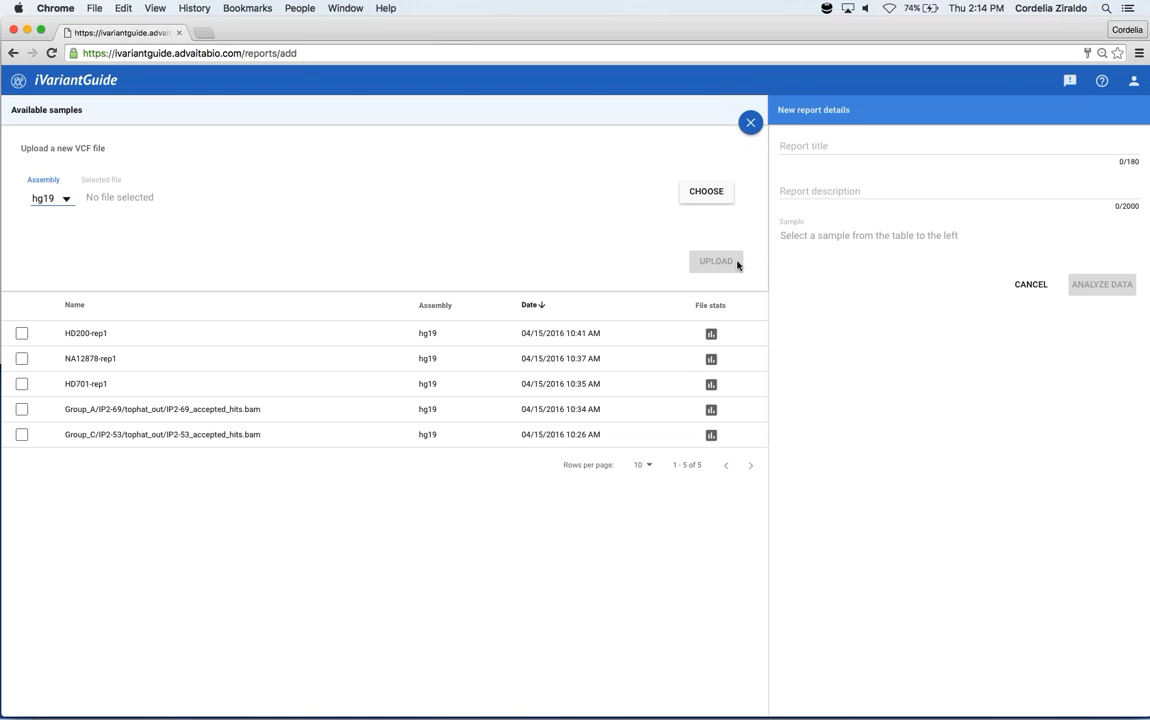
left_click(713, 438)
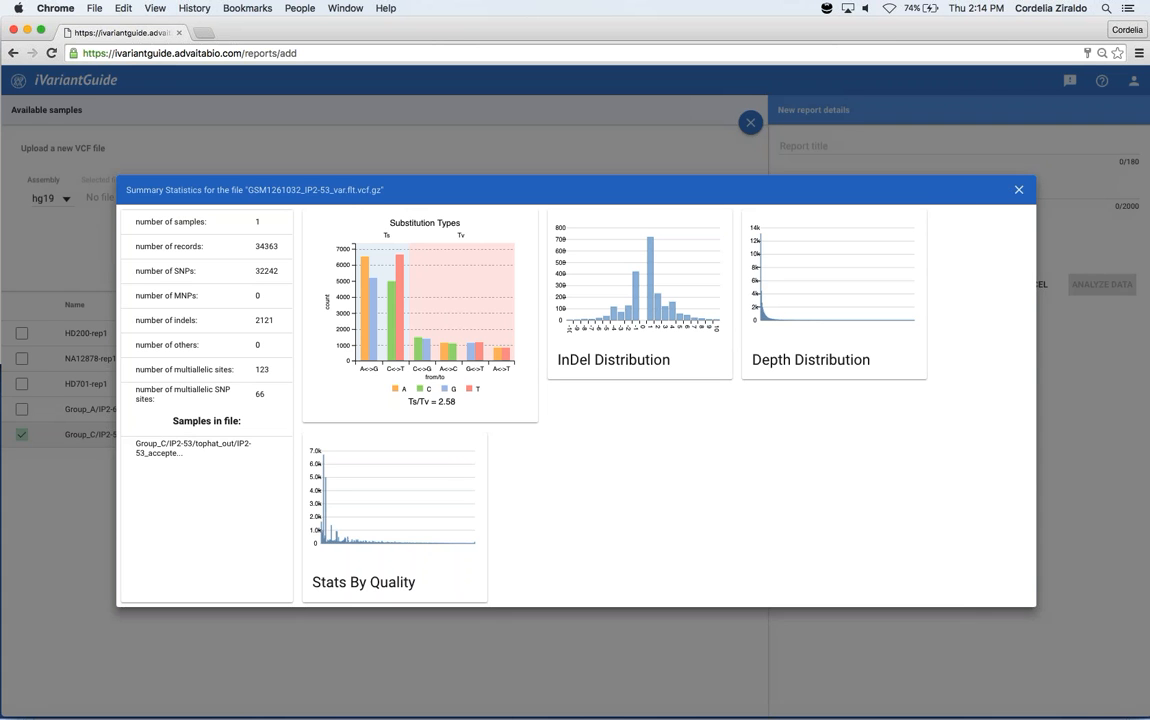
Close the statistics, enter 'title' and 'des' as report title and description, then cancel the draft
left_click(1016, 190)
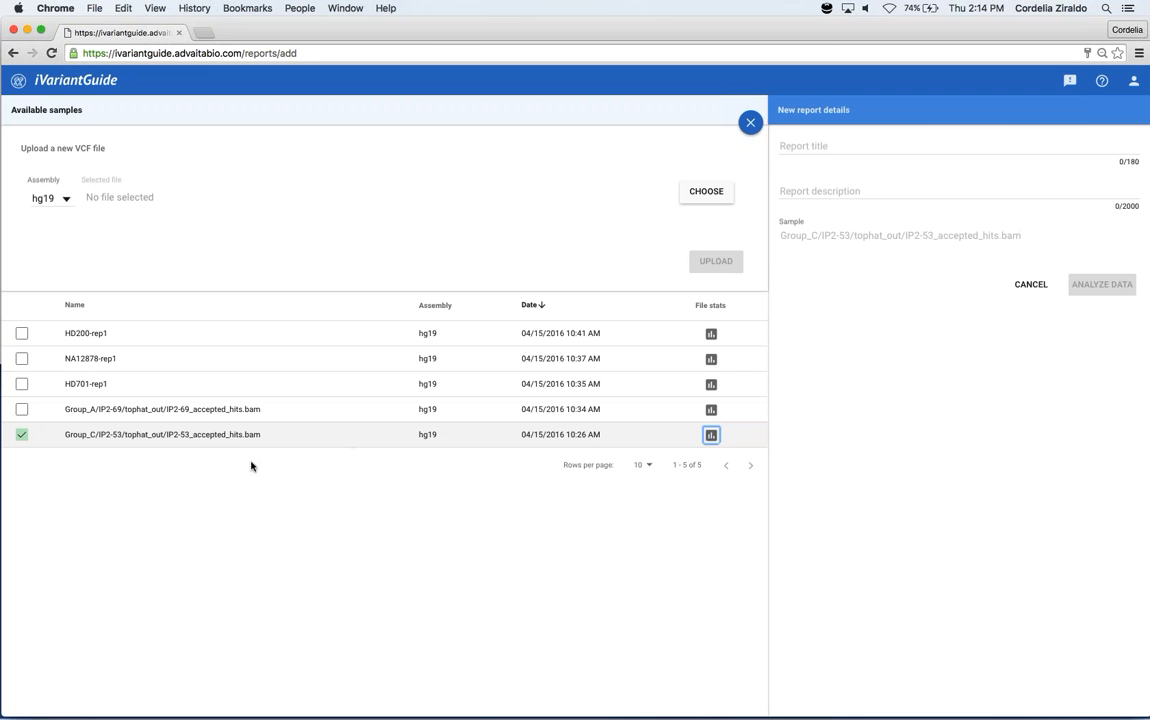
left_click(750, 122)
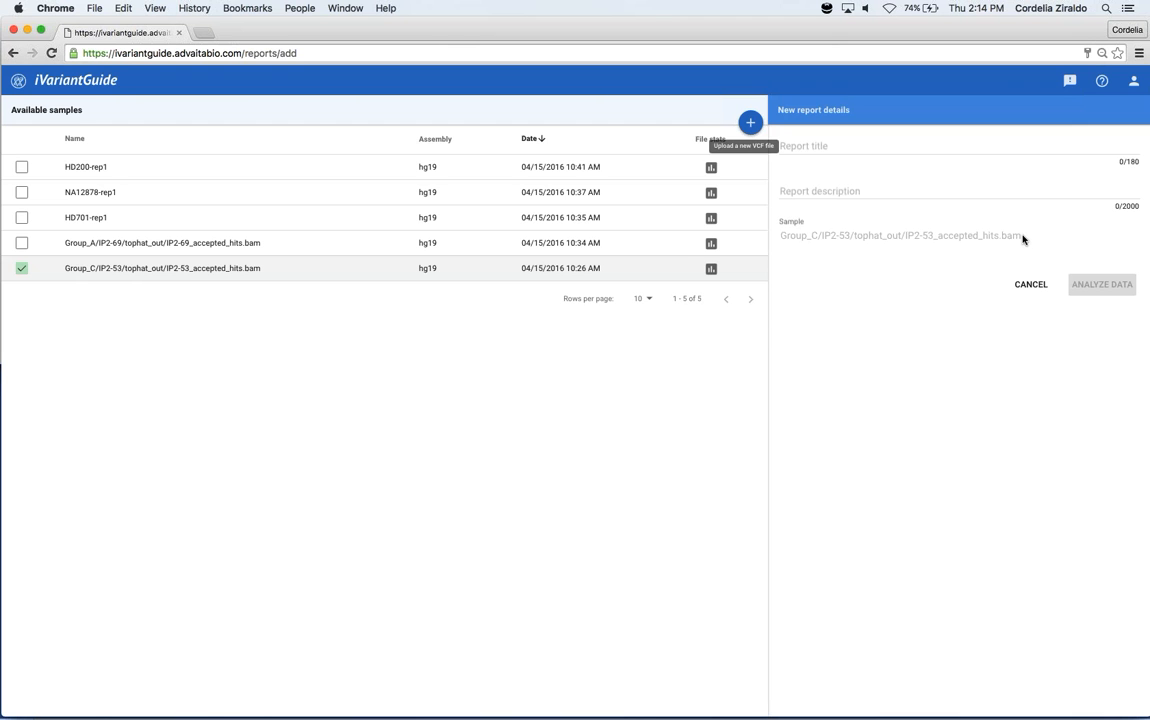
left_click(951, 143)
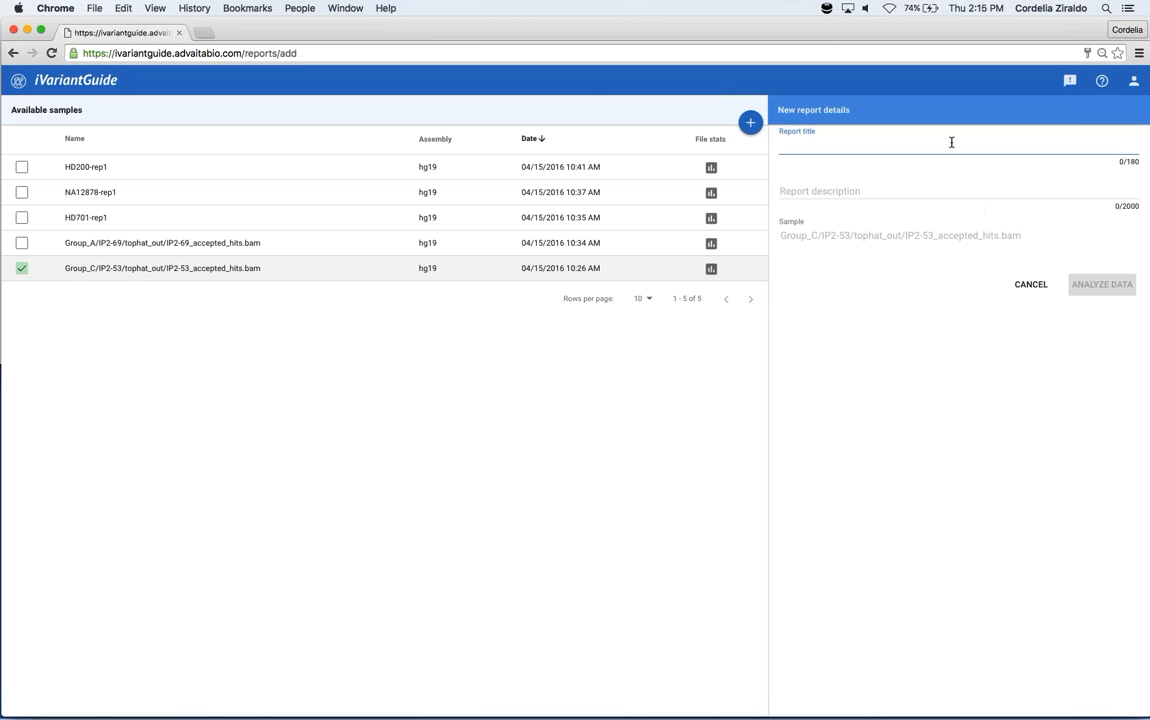
type("title")
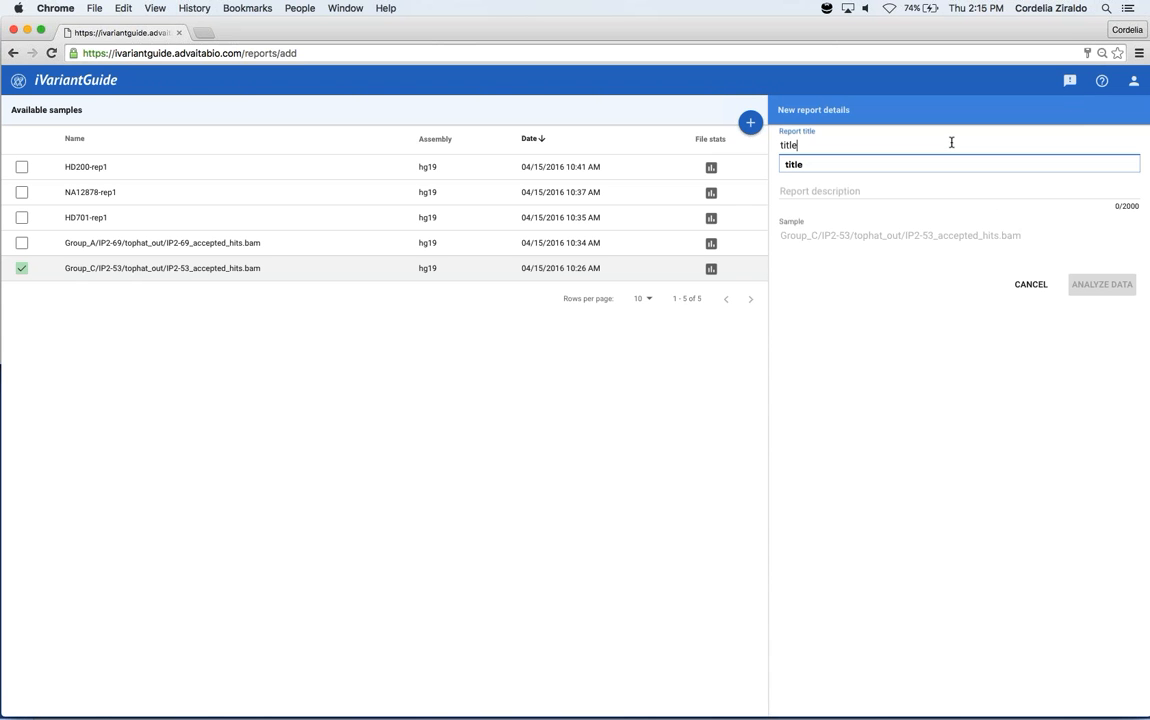
key("Tab")
type("des")
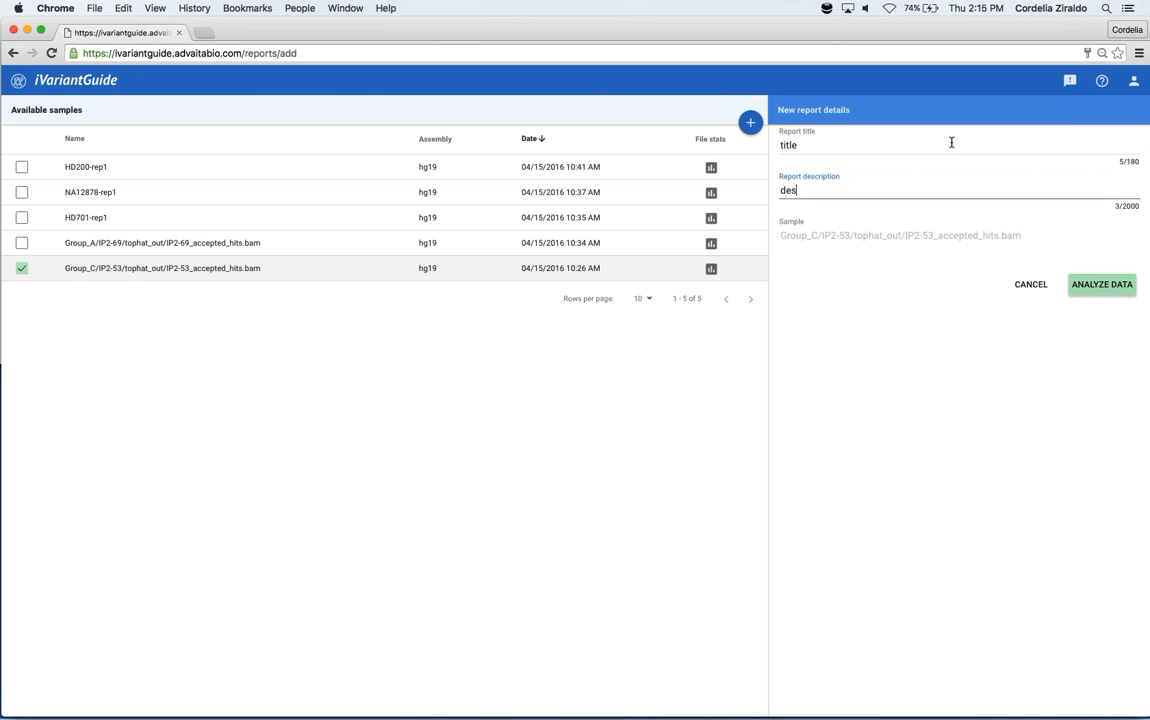
key("Tab")
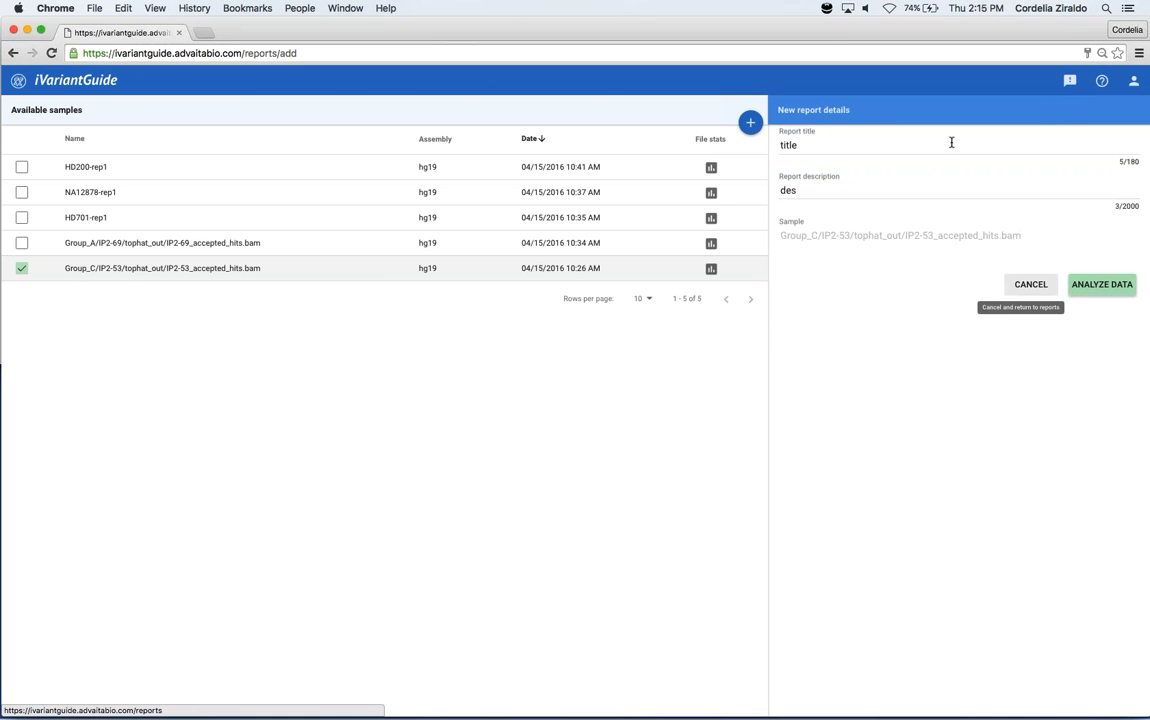
key("Tab")
left_click(1031, 285)
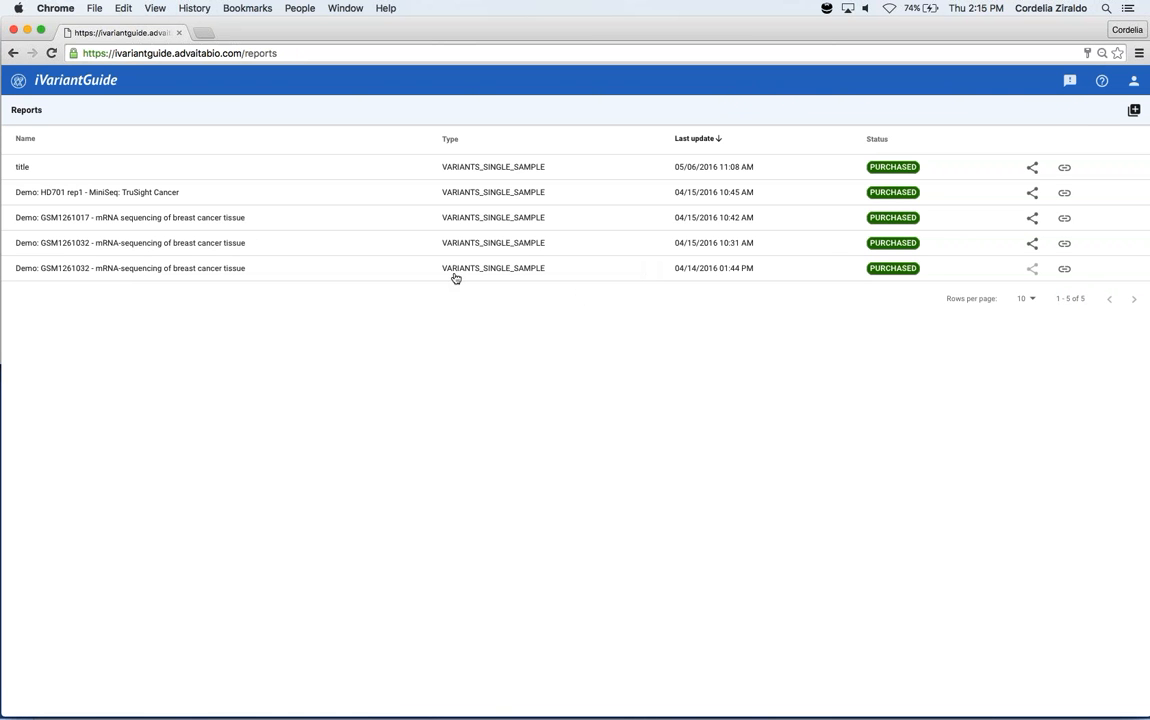
Open the oldest Demo GSM1261032 report's variants analysis, listing 34363 variants
left_click(966, 270)
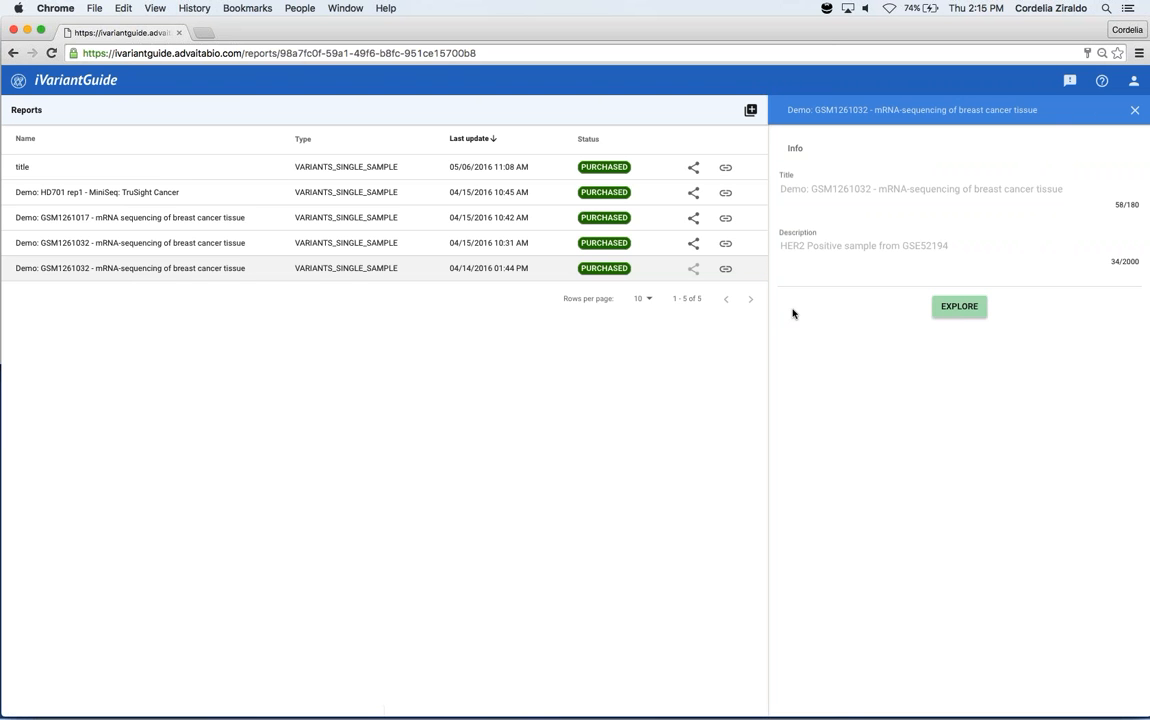
left_click(960, 307)
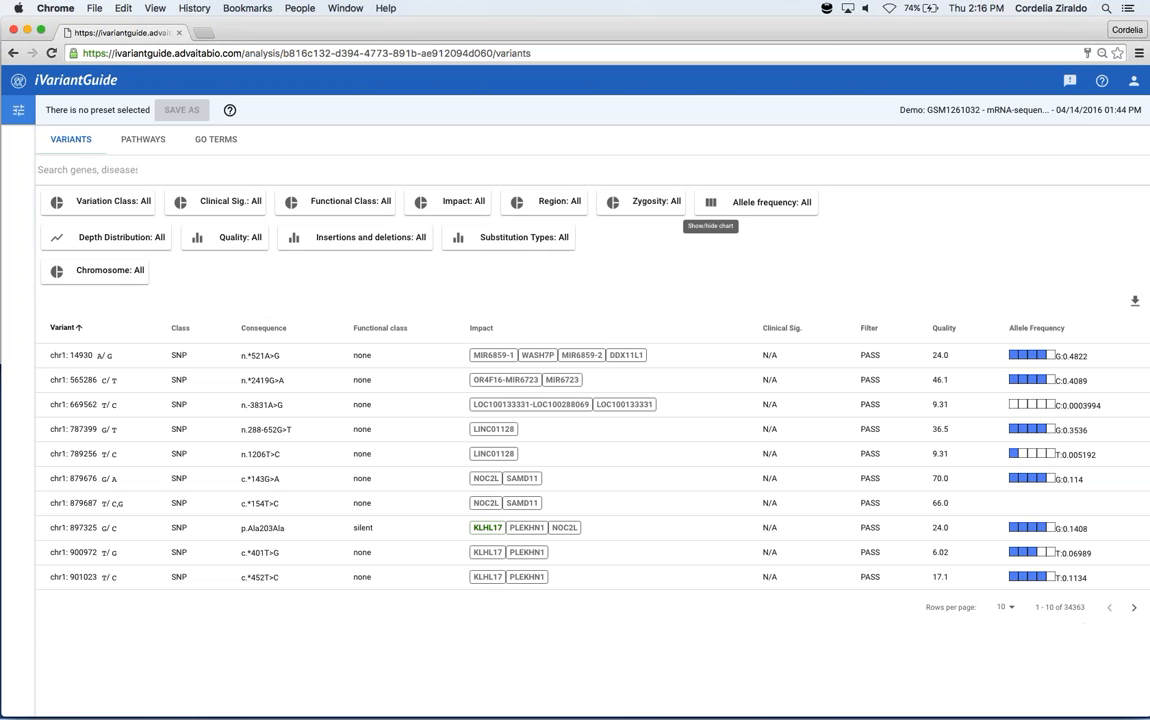
Show the charts for Allele frequency, Impact, Functional Class, Clinical Sig., Variation Class, Substitution Types, Quality, Depth and Chromosome
left_click(710, 202)
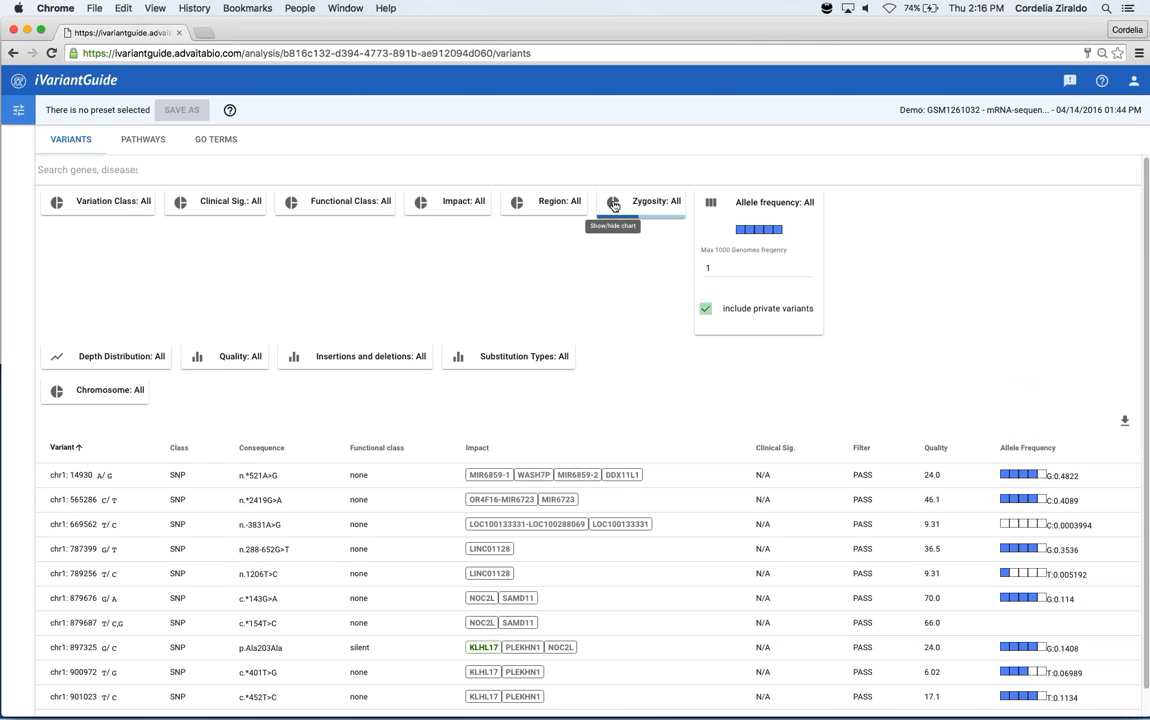
left_click(438, 203)
left_click(345, 202)
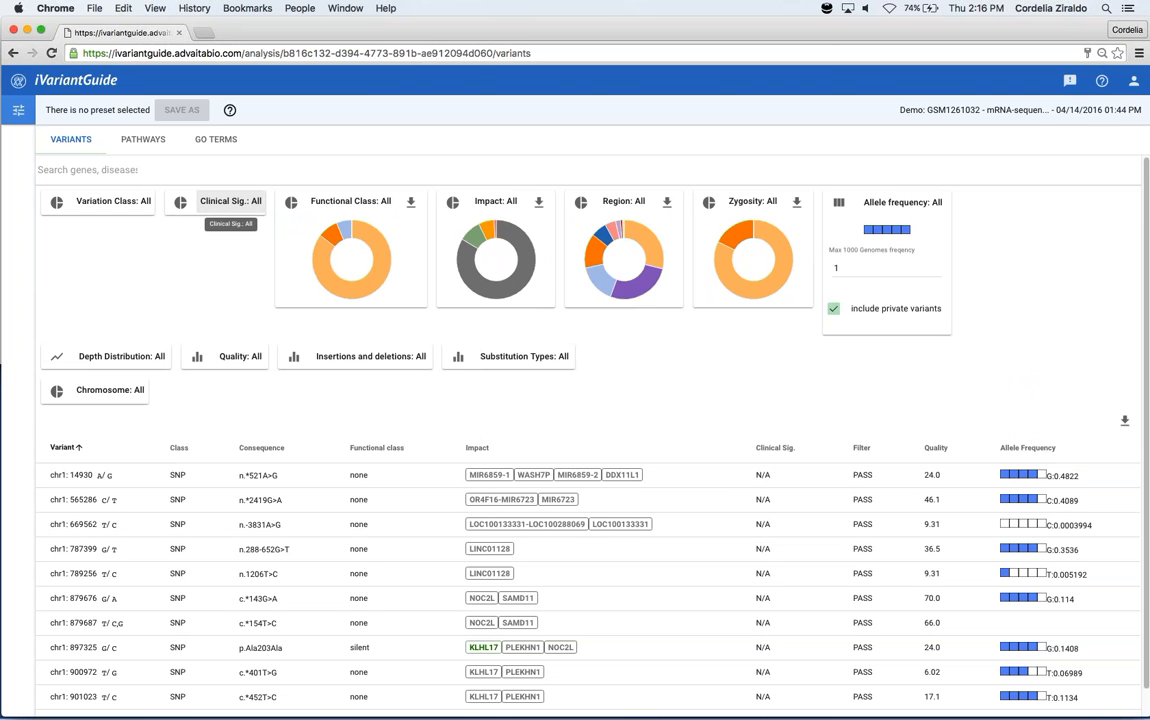
left_click(181, 203)
left_click(58, 203)
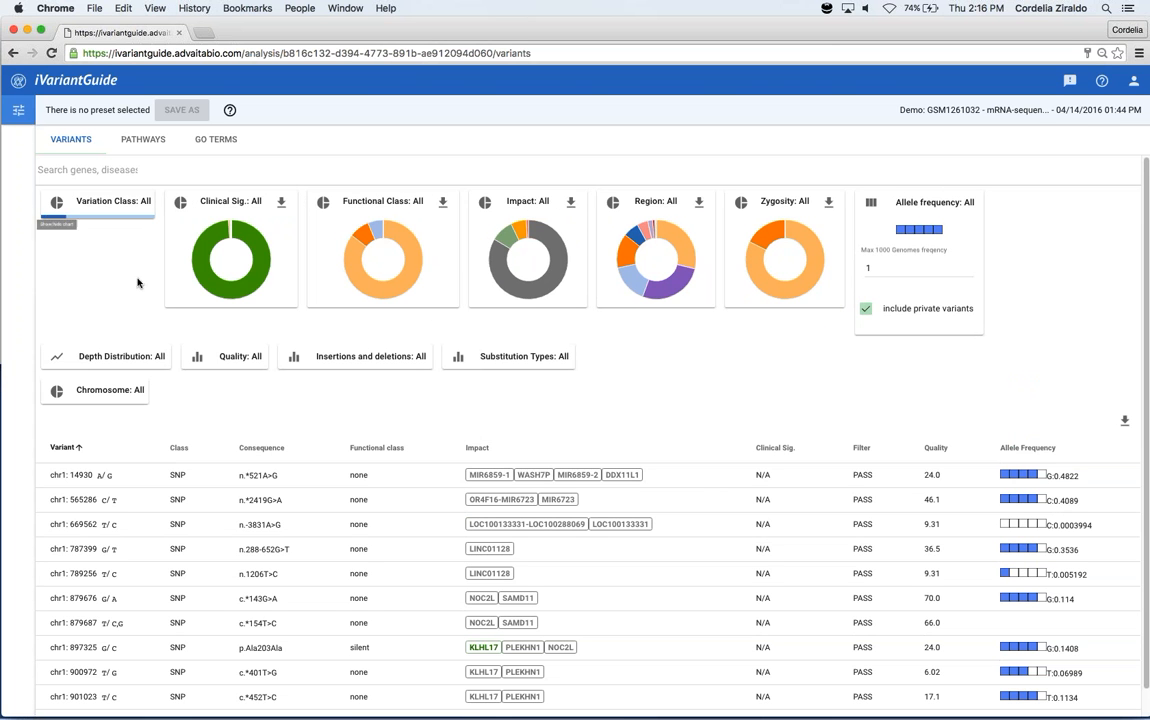
left_click(463, 357)
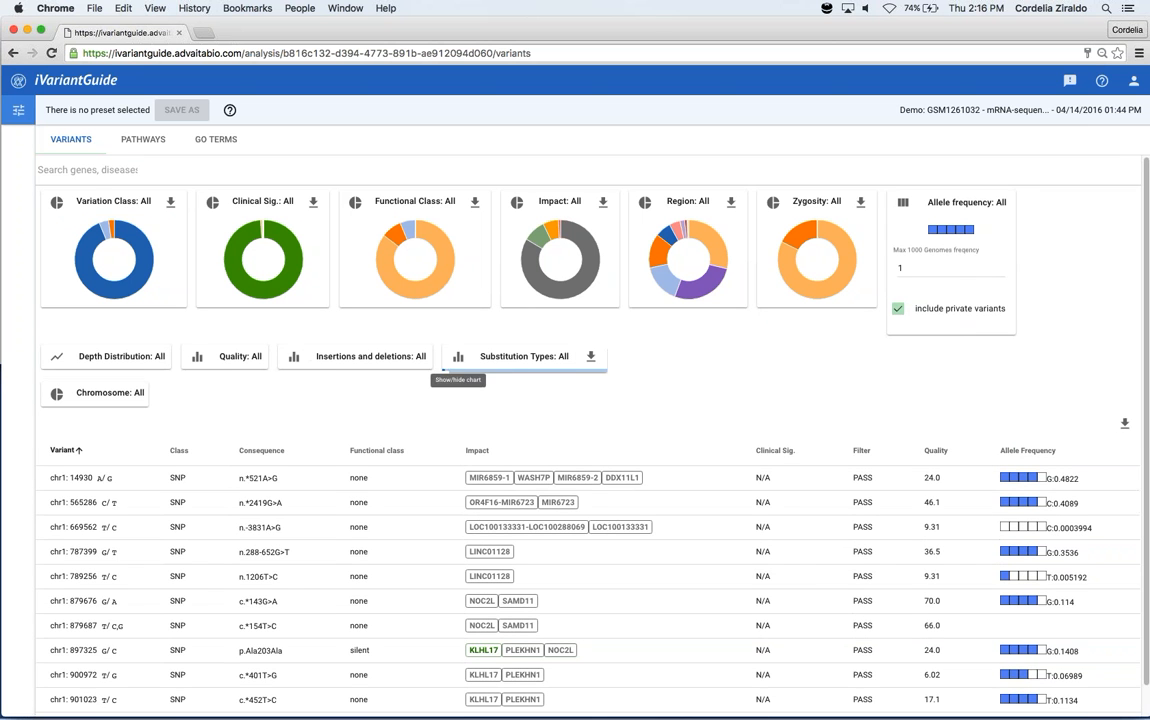
left_click(199, 357)
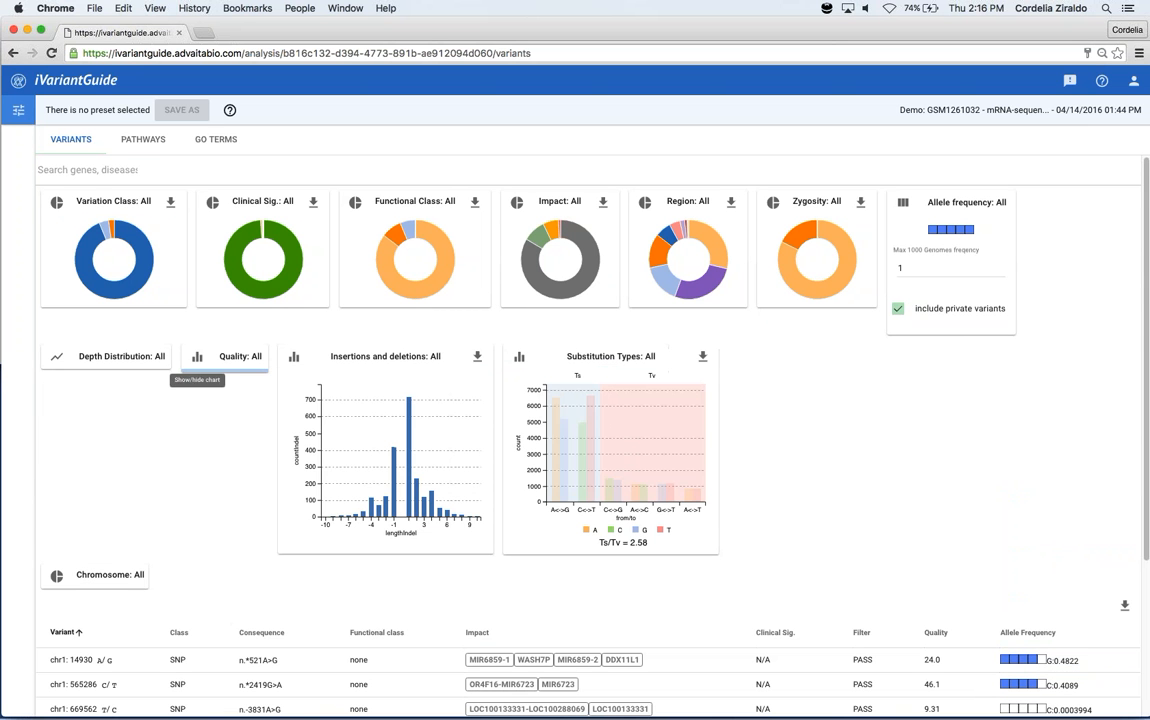
left_click(57, 356)
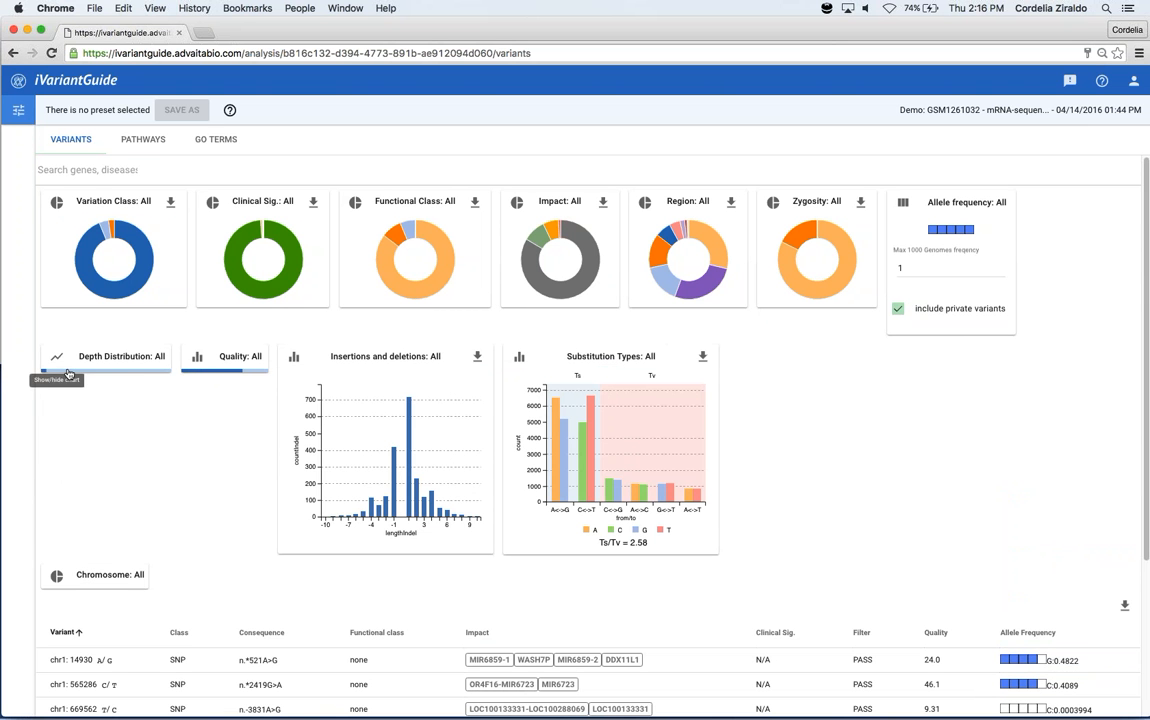
left_click(57, 575)
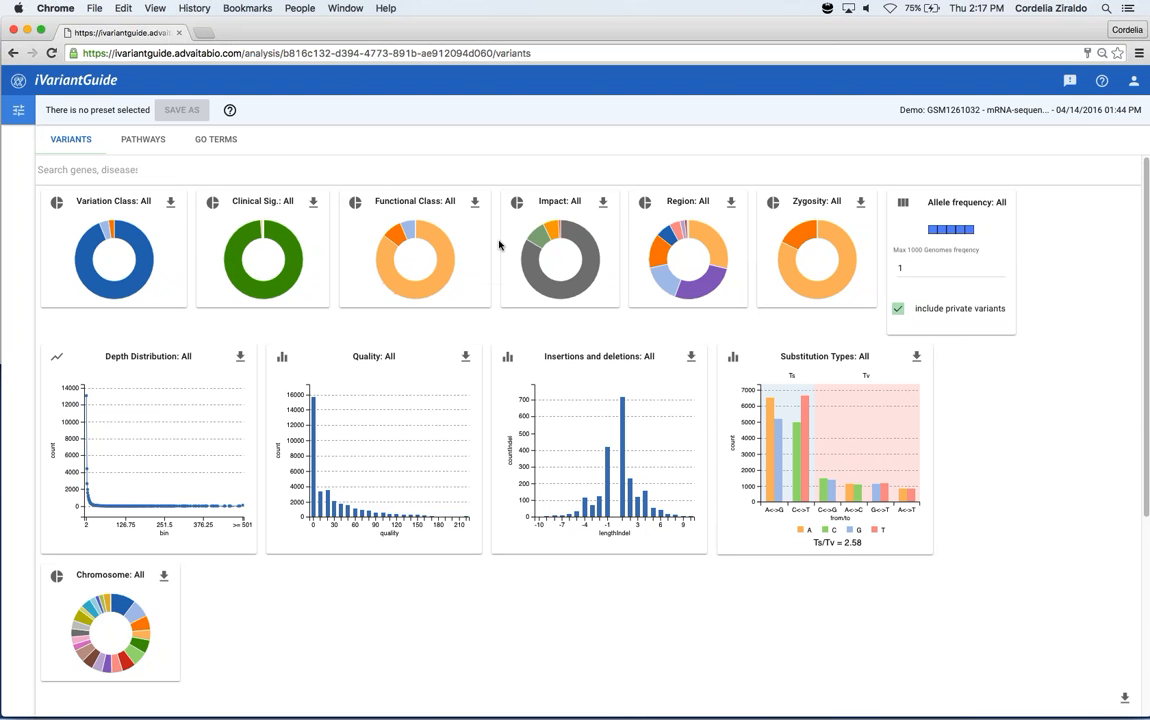
Filter the variants to the SNP class, leaving 32242, and check the resulting table
left_click(124, 230)
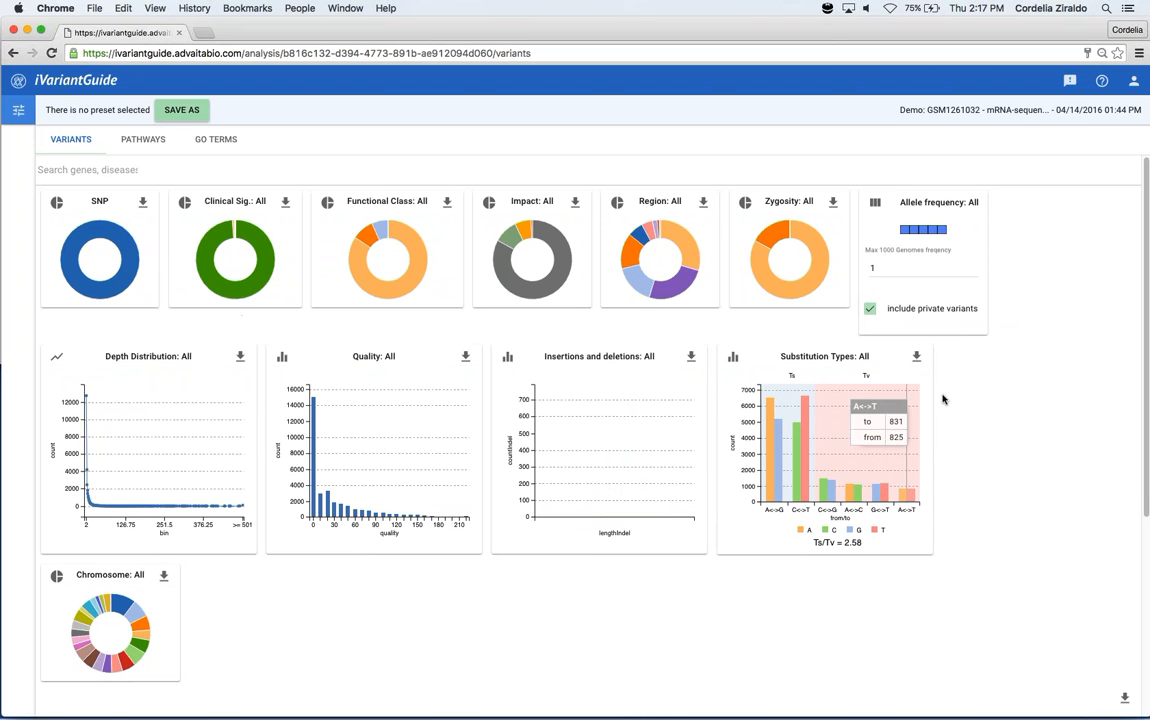
scroll(1072, 389, "down", 1)
scroll(1072, 389, "down", 5)
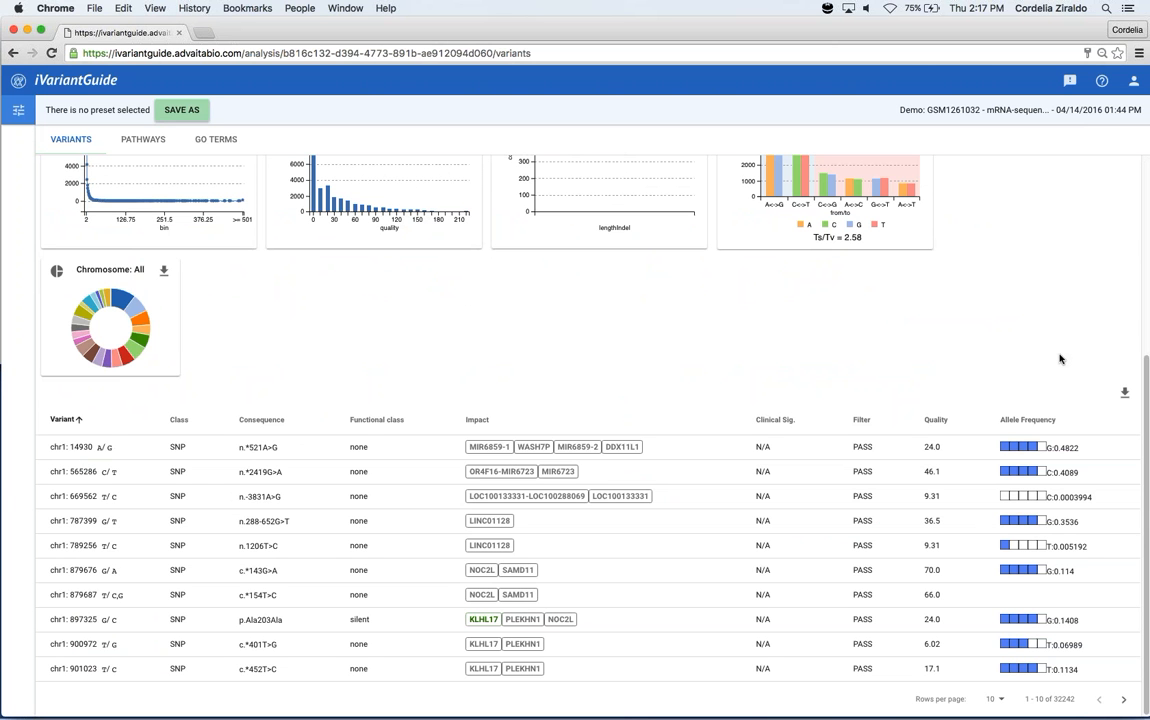
scroll(1060, 358, "up", 4)
scroll(1059, 355, "up", 1)
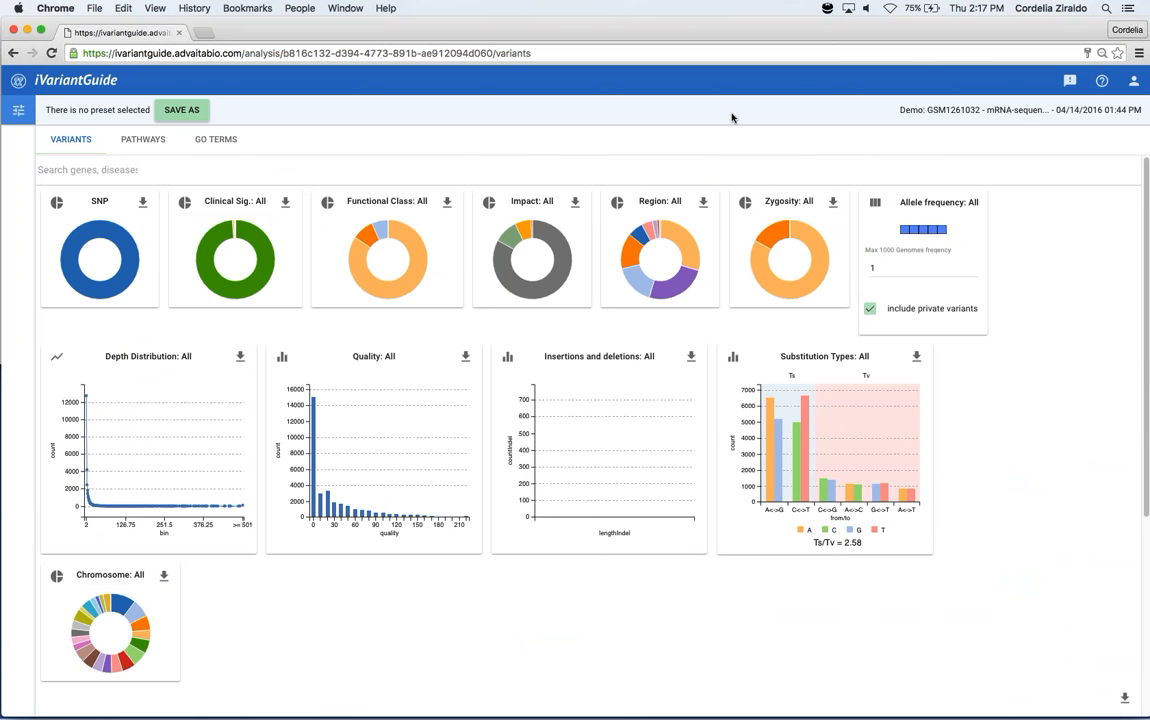
left_click(643, 161)
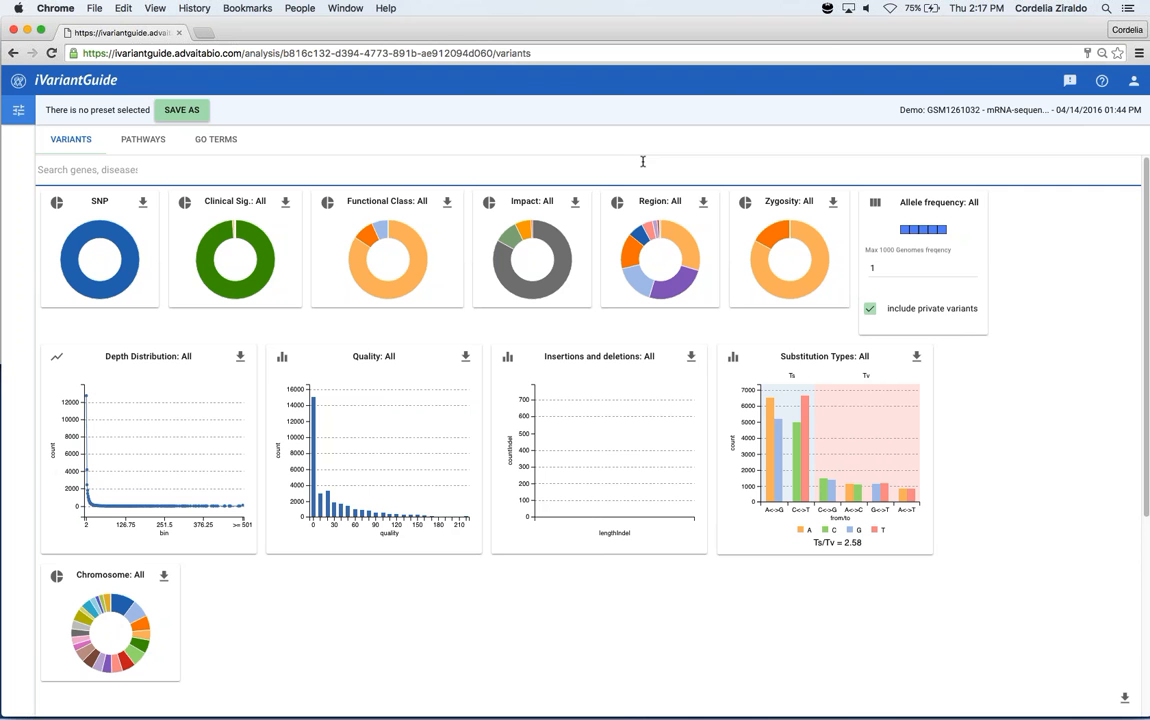
type("cancer")
key("Return")
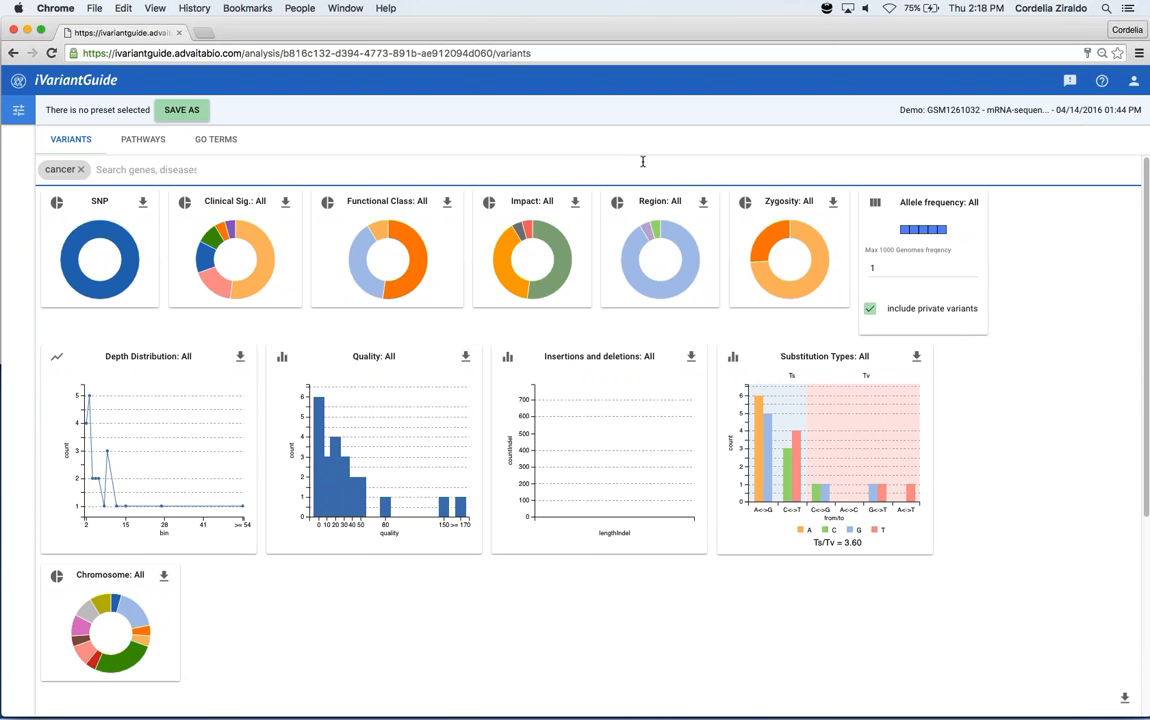
type("malig")
key("Return")
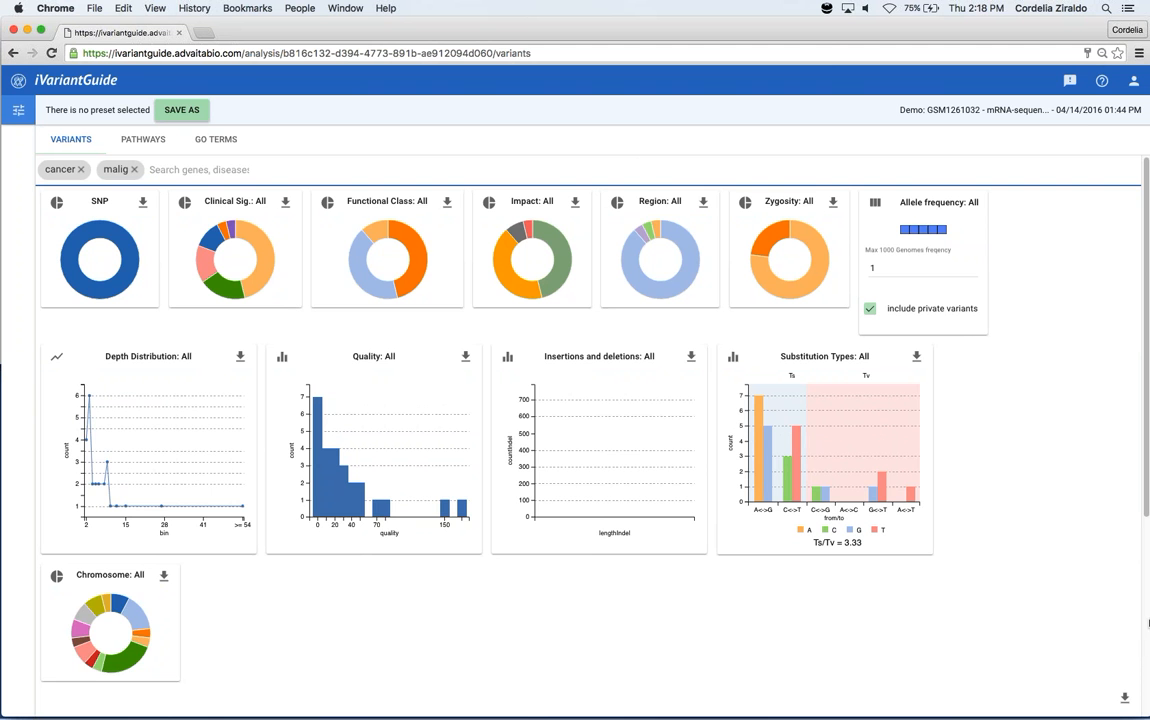
scroll(1026, 646, "down", 4)
scroll(1024, 648, "down", 5)
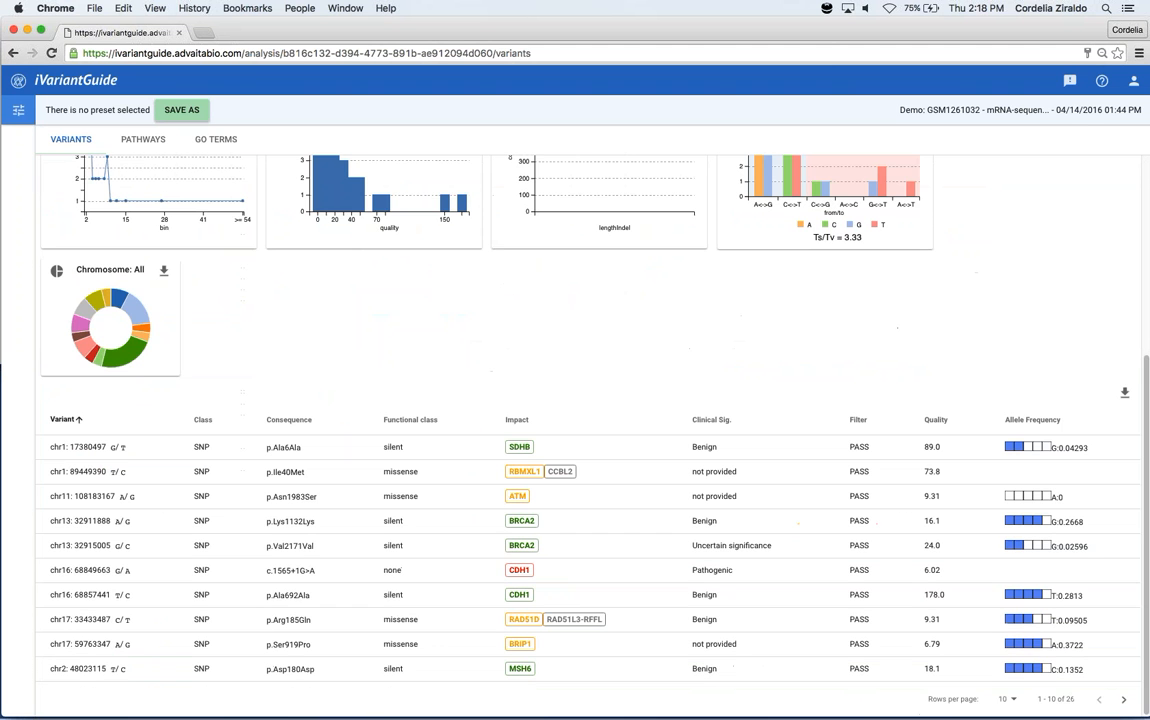
scroll(1066, 444, "up", 10)
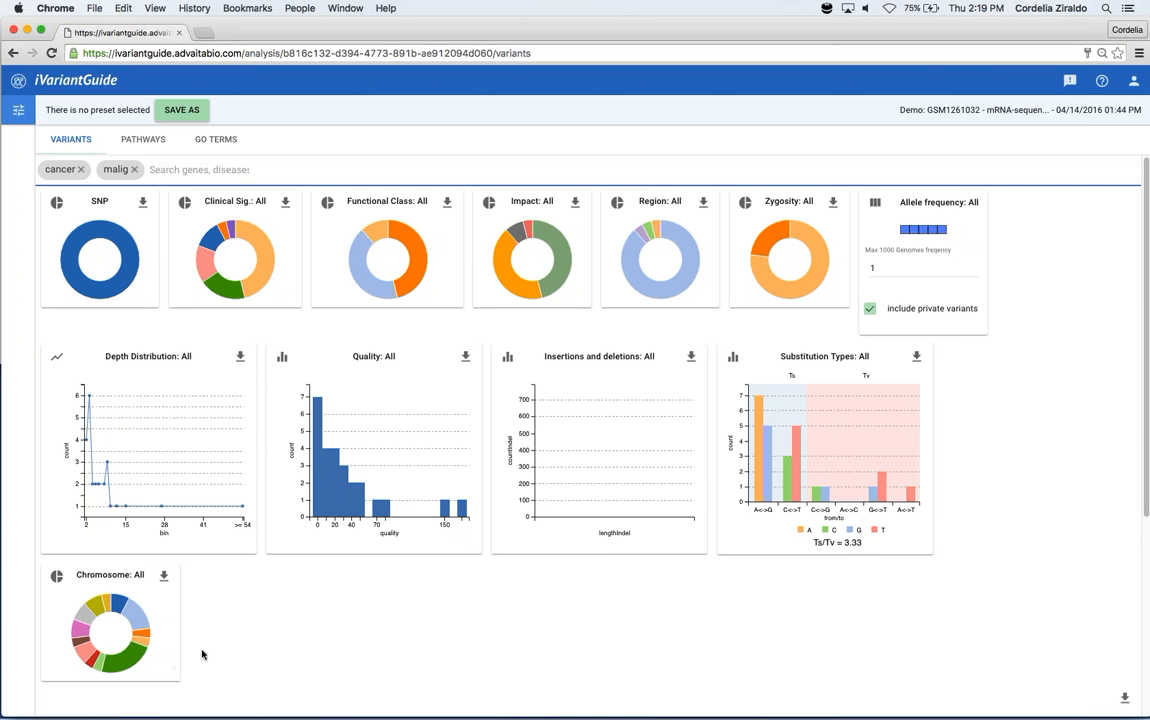
Narrow variants to chromosome 5 from band q22 to the chromosome end, leaving five variants
scroll(201, 654, "down", 5)
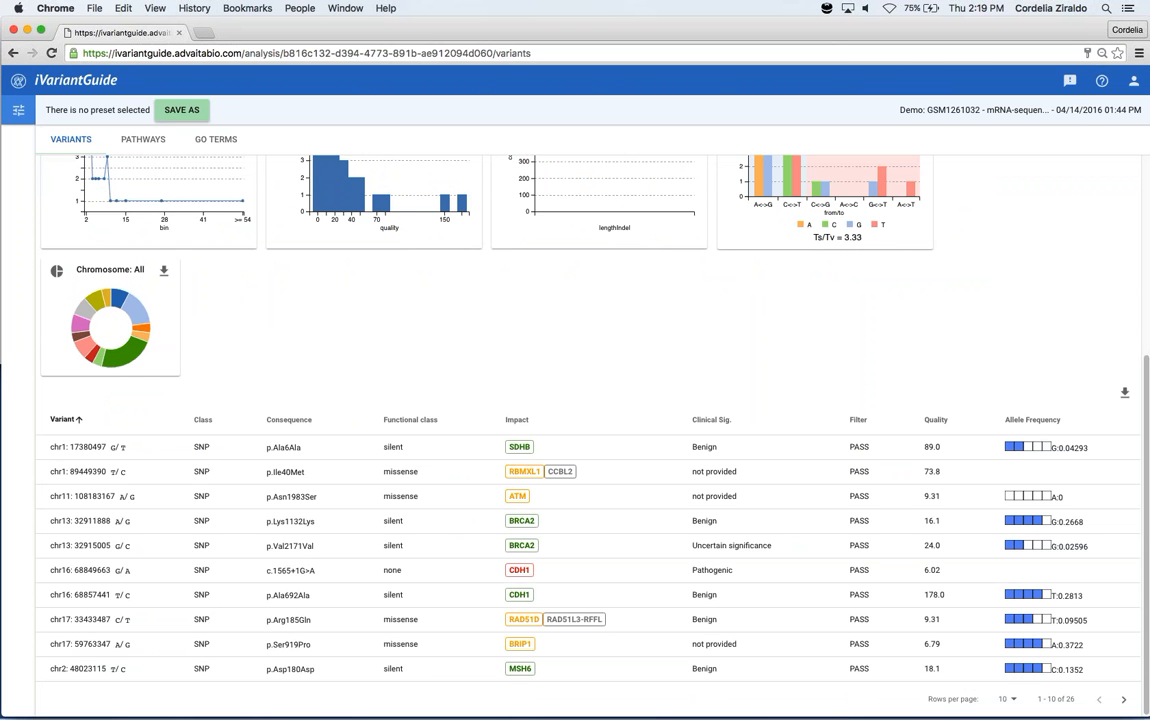
mouse_move(128, 360)
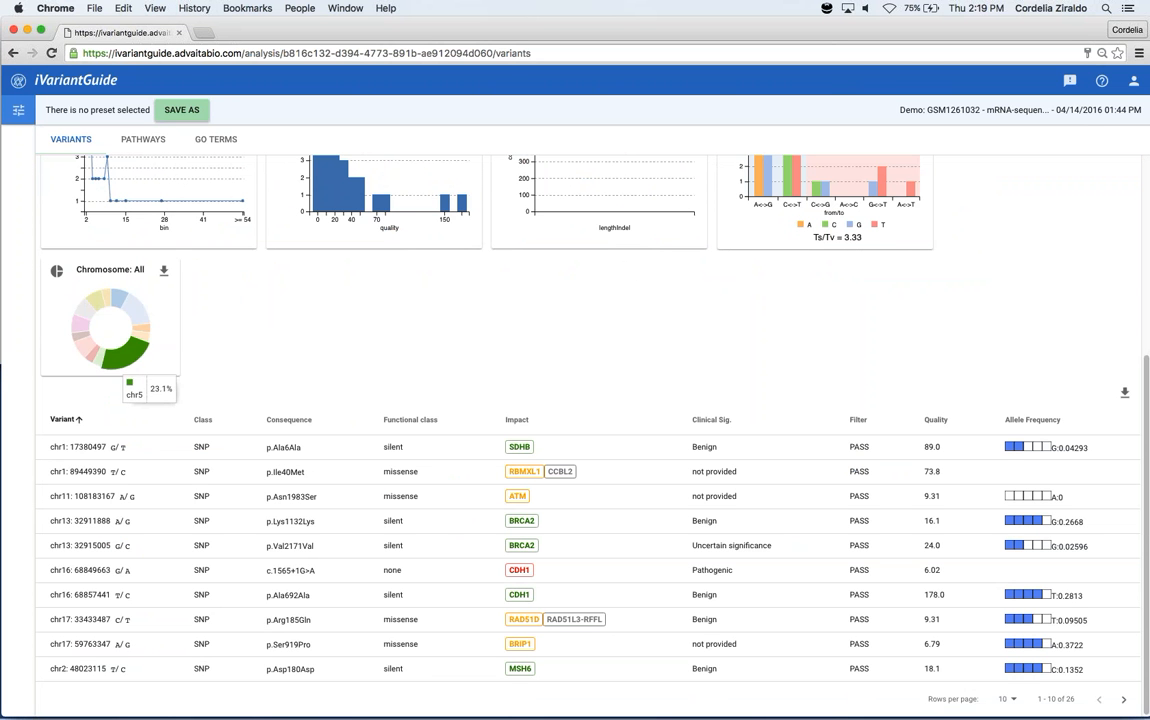
left_click(128, 357)
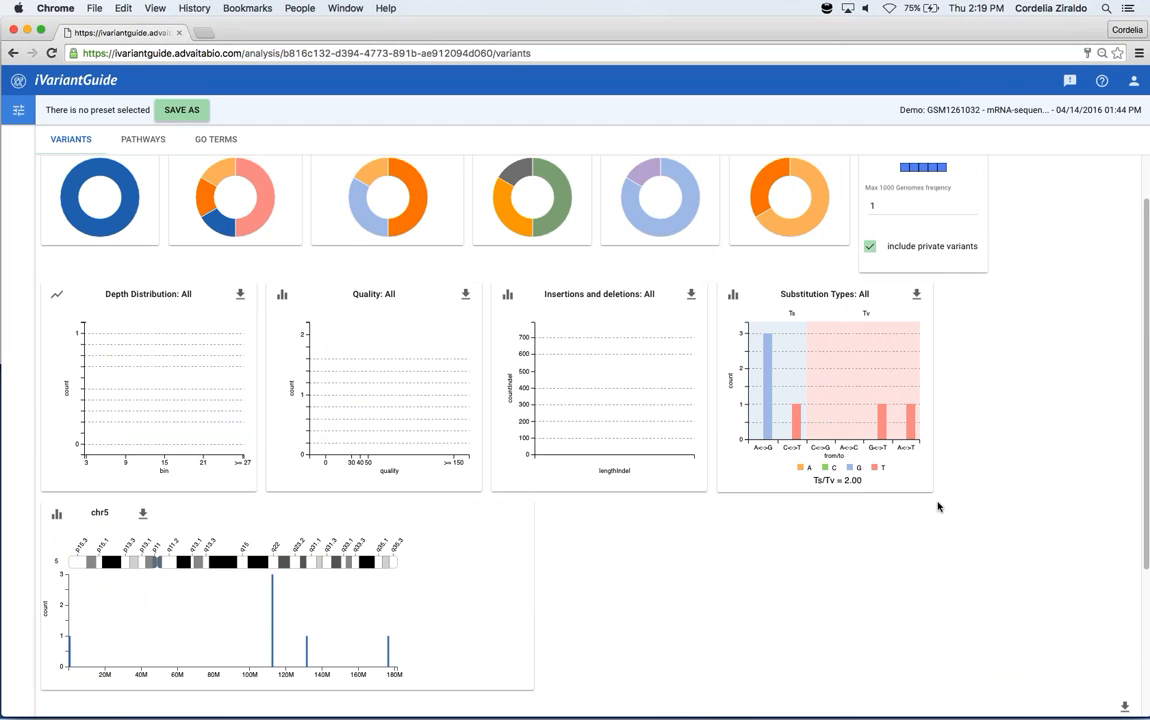
scroll(937, 503, "down", 5)
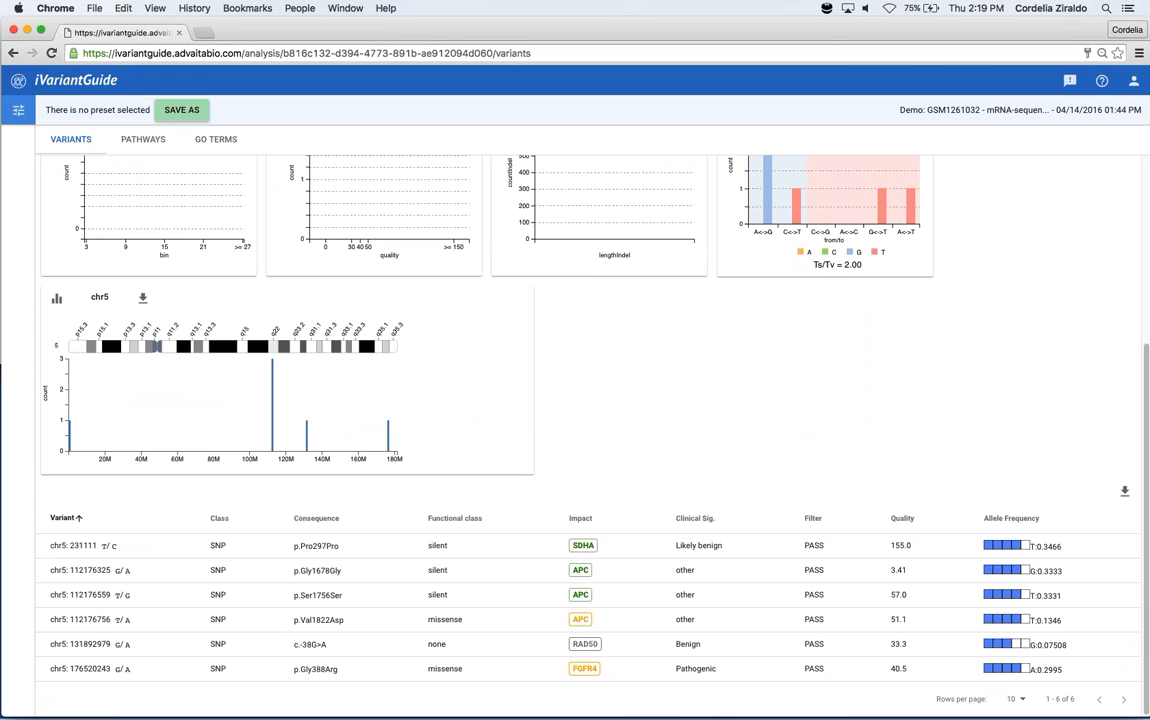
left_click(271, 347)
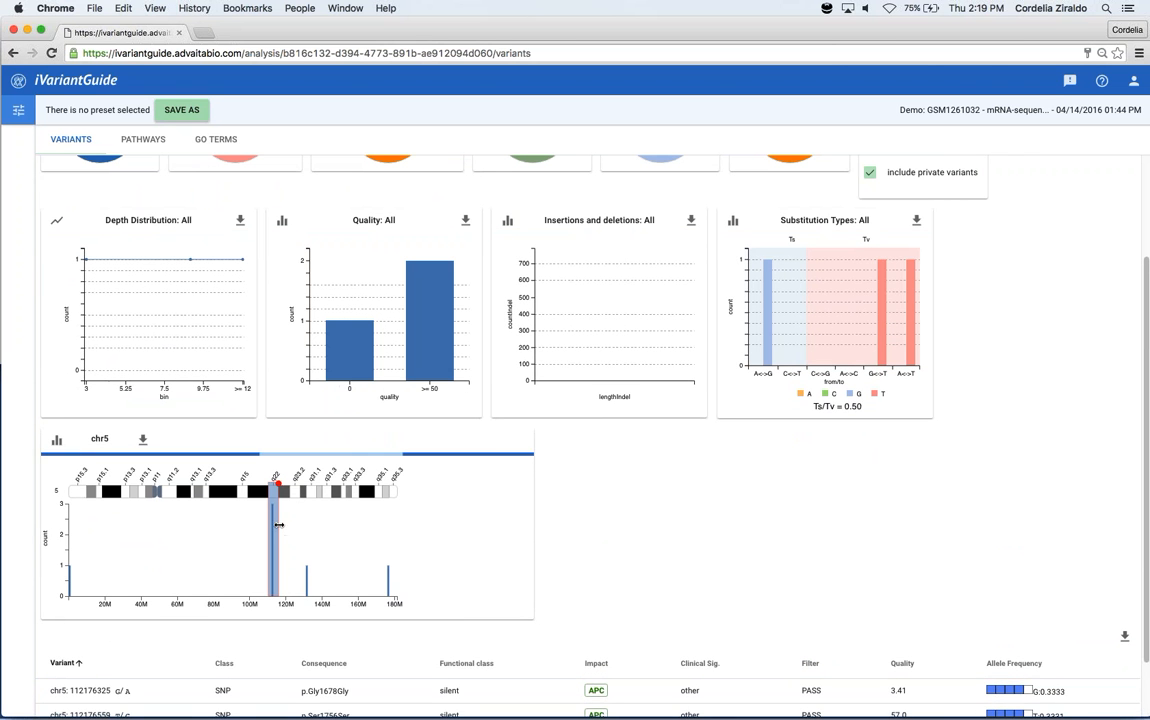
left_click_drag(278, 500, 360, 540)
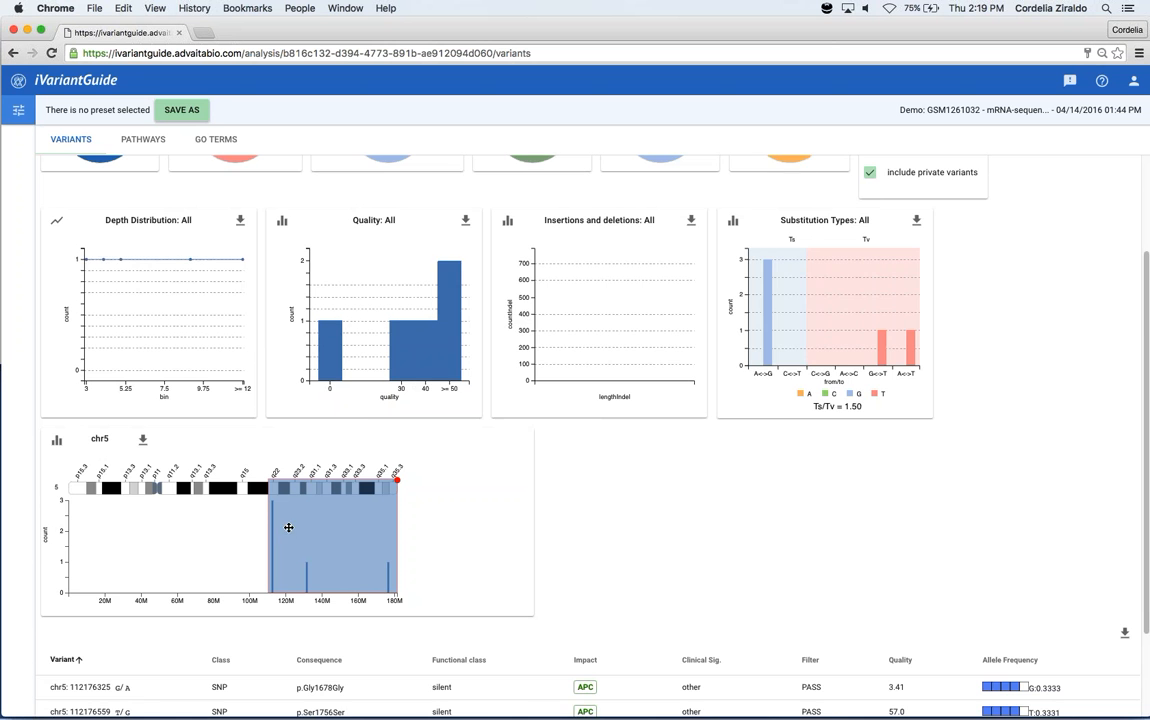
scroll(657, 514, "down", 2)
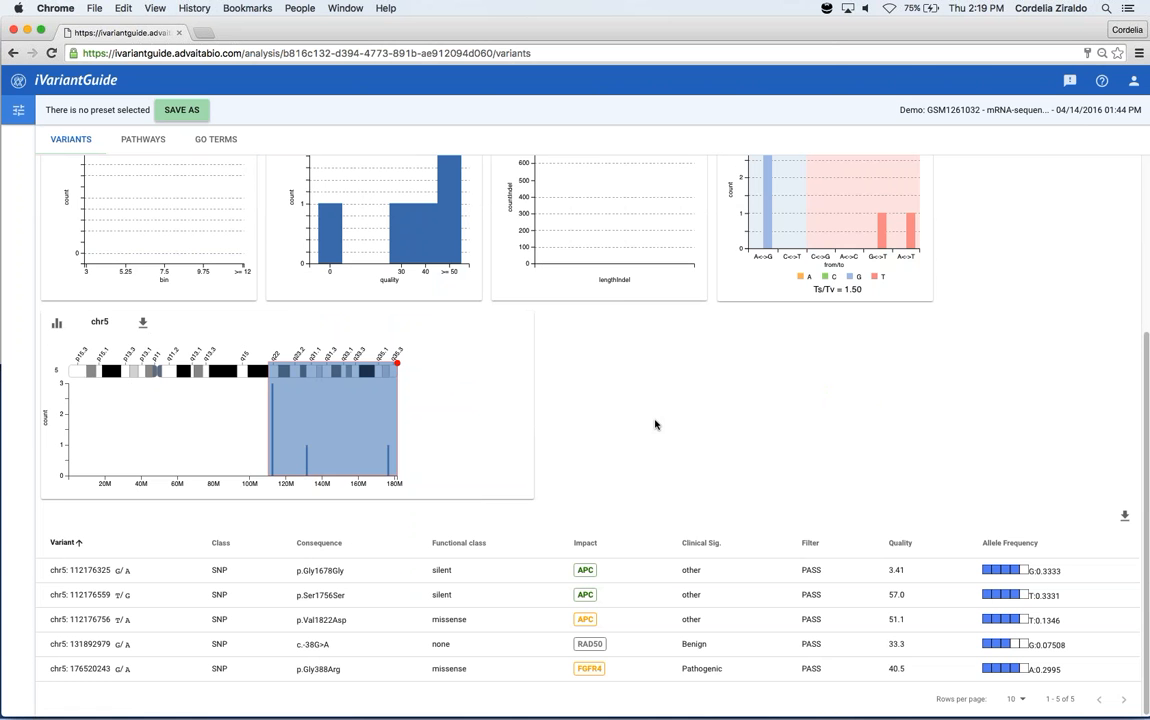
scroll(655, 424, "up", 5)
scroll(655, 424, "down", 5)
Open variant chr5:176520243 and review its FGFR4 transcripts, diseases, seven pathways and GO terms
left_click(531, 672)
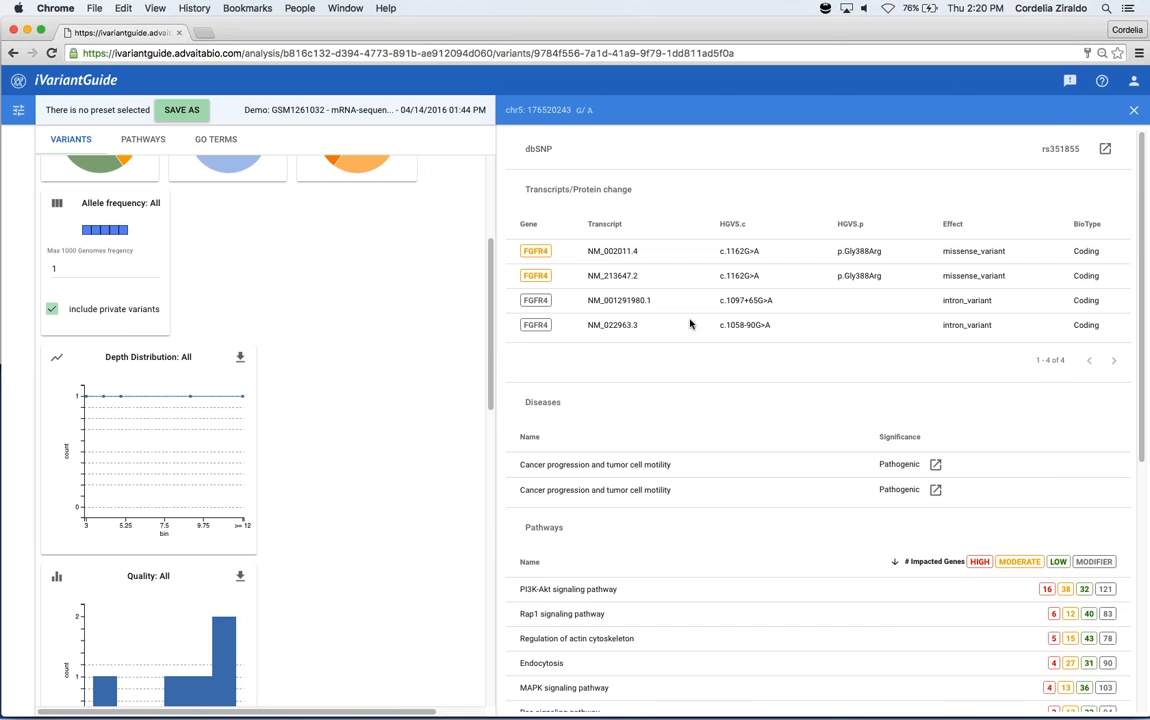
scroll(797, 391, "down", 2)
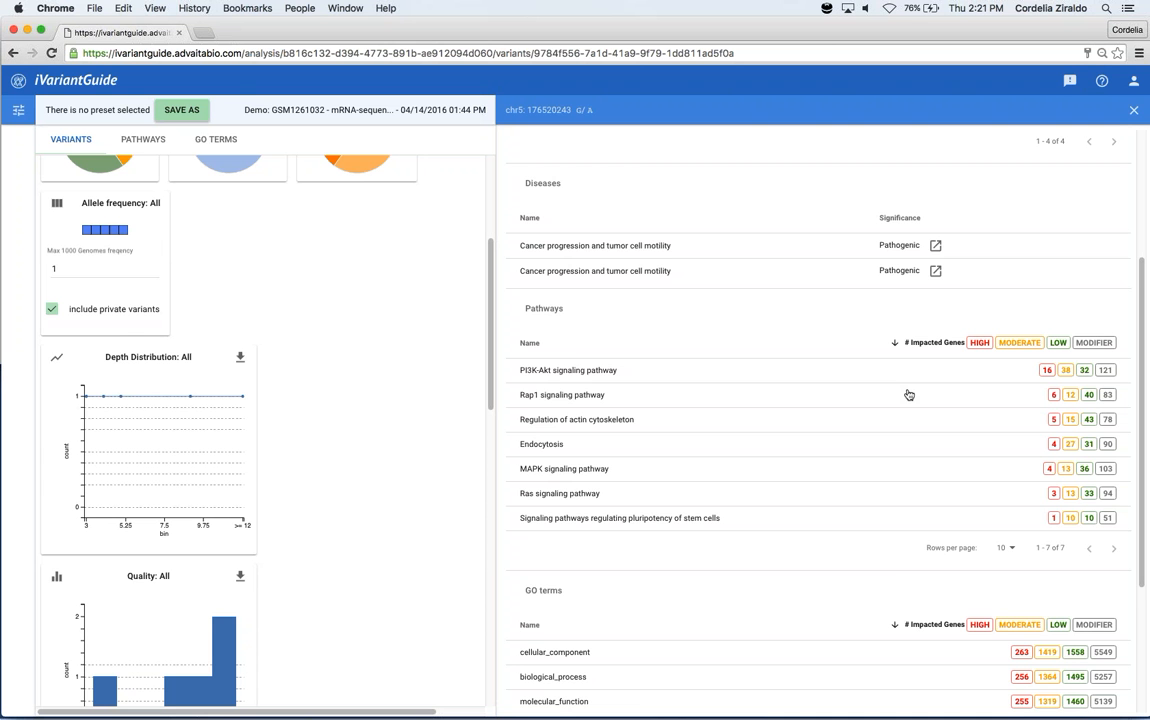
scroll(902, 396, "down", 1)
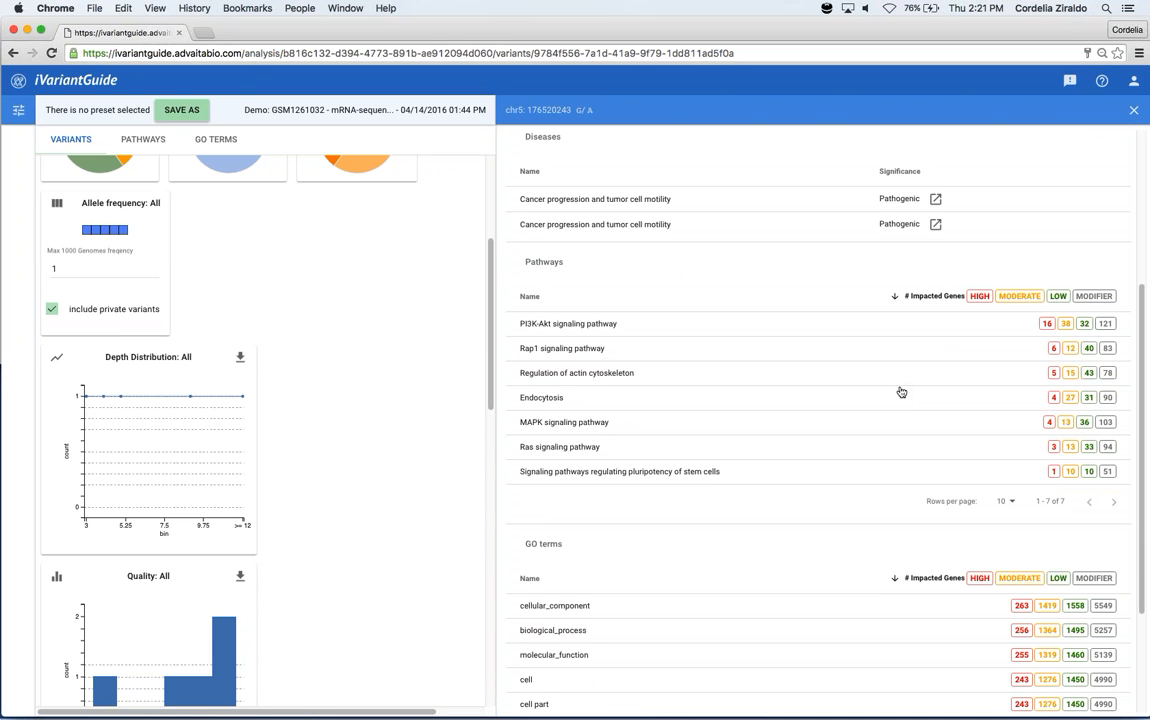
scroll(901, 392, "down", 2)
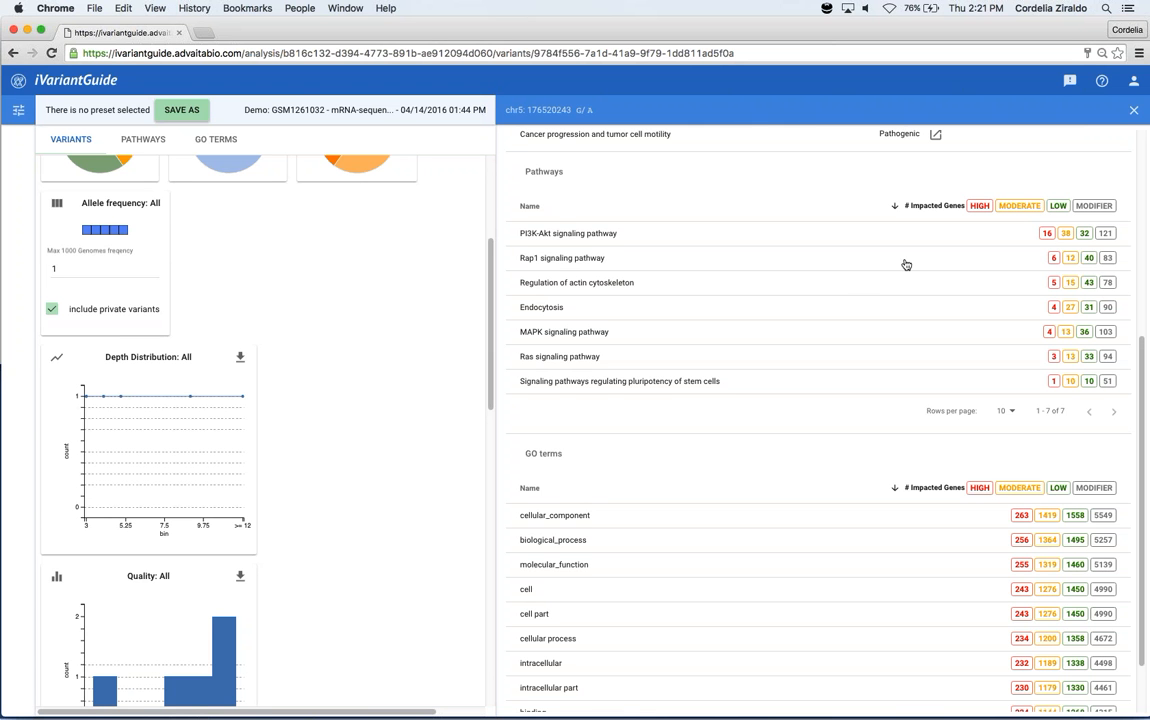
scroll(850, 348, "down", 2)
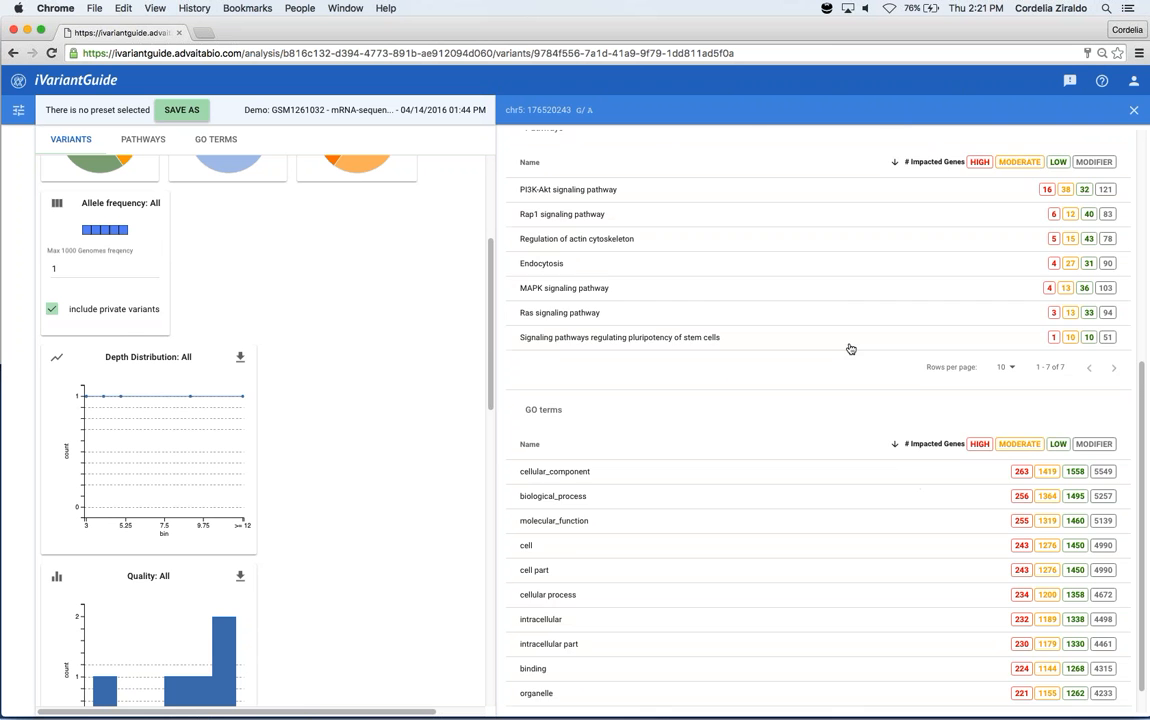
scroll(850, 305, "up", 8)
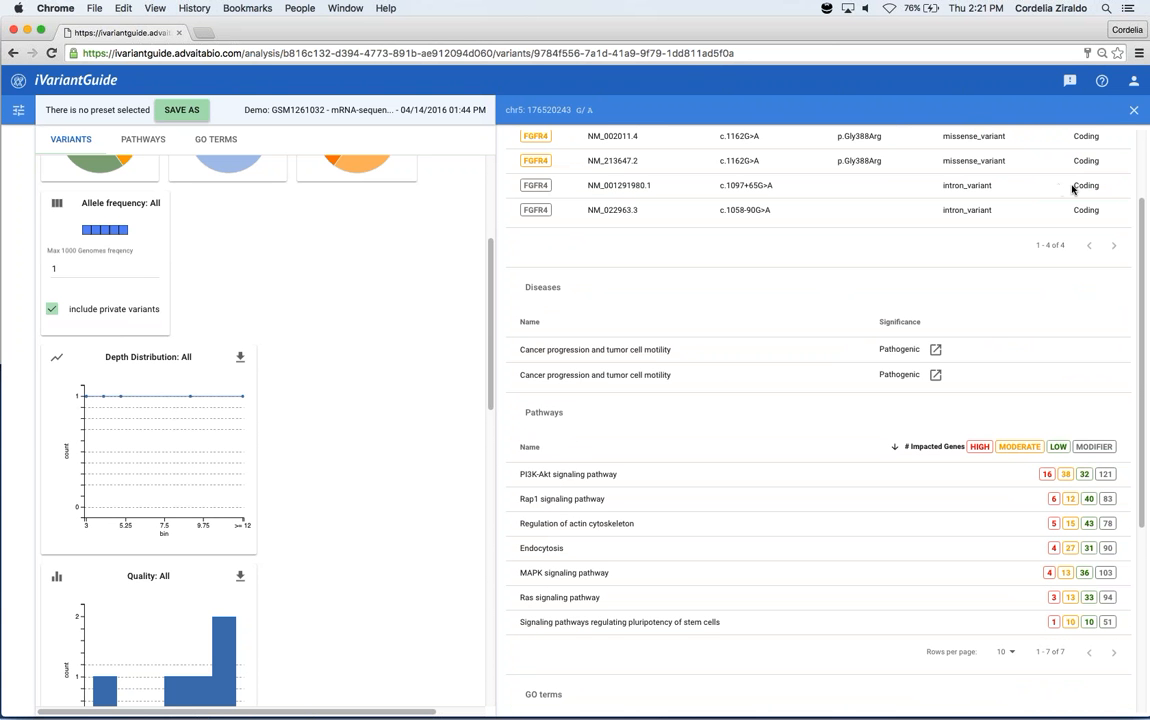
Close the variant details and restrict the Functional Class filter to NONE and SILENT
left_click(1134, 112)
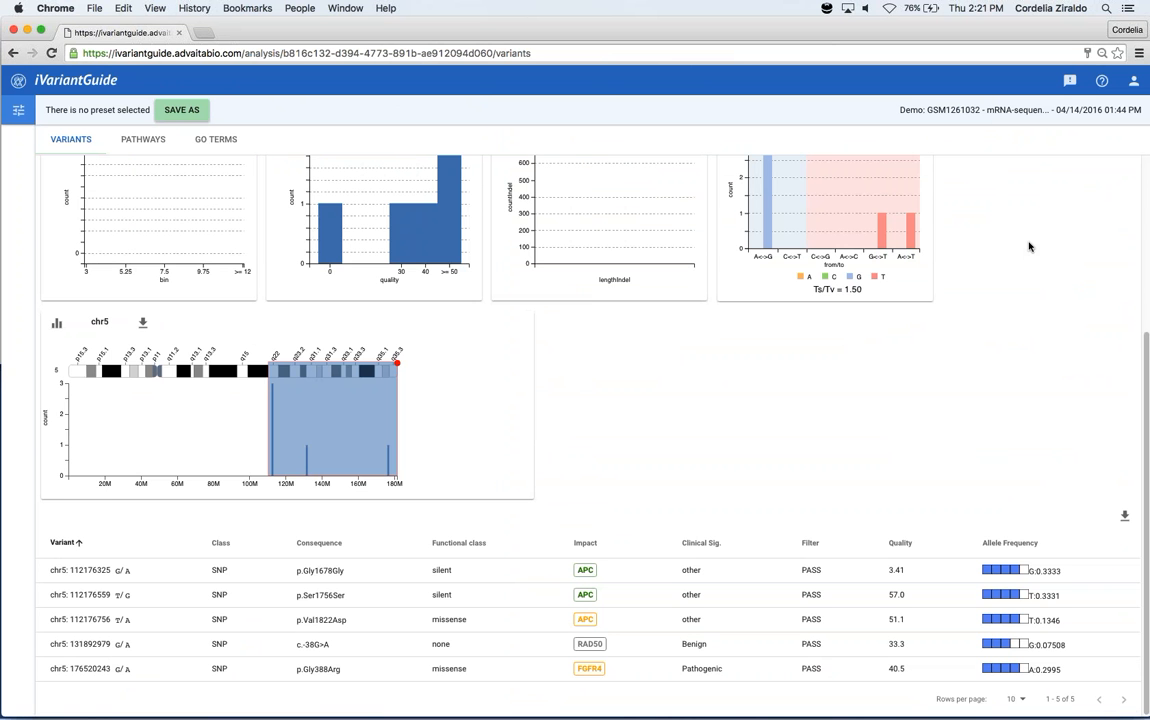
scroll(1029, 247, "up", 5)
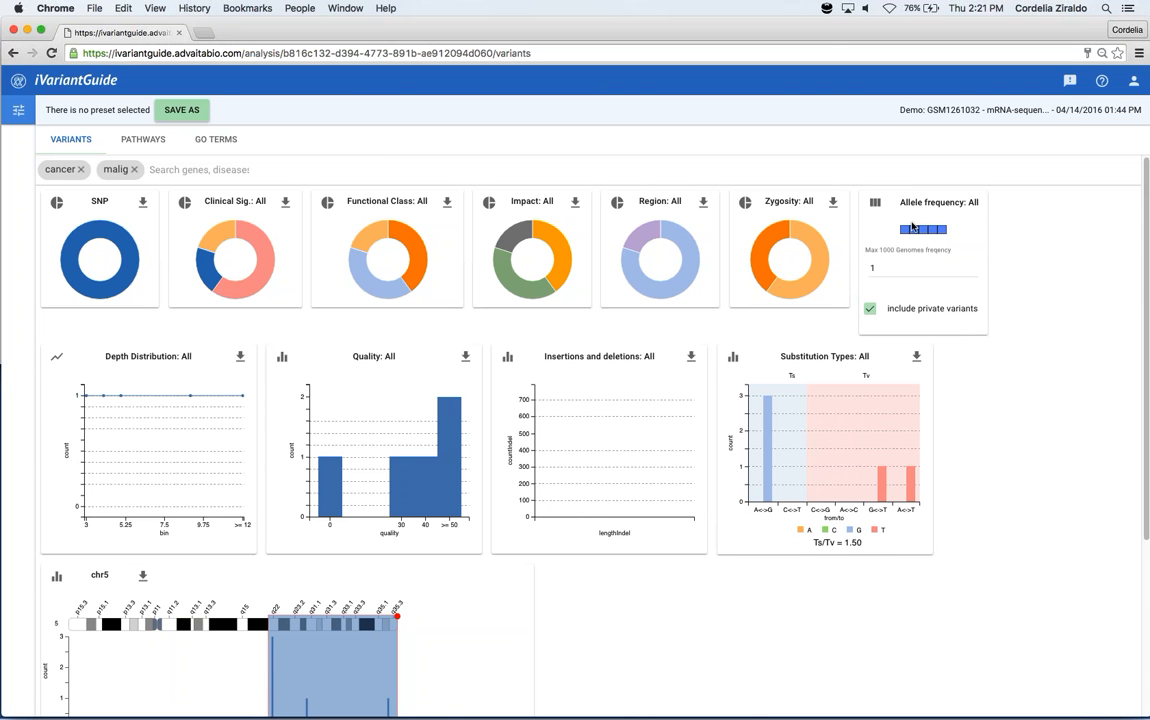
left_click(388, 202)
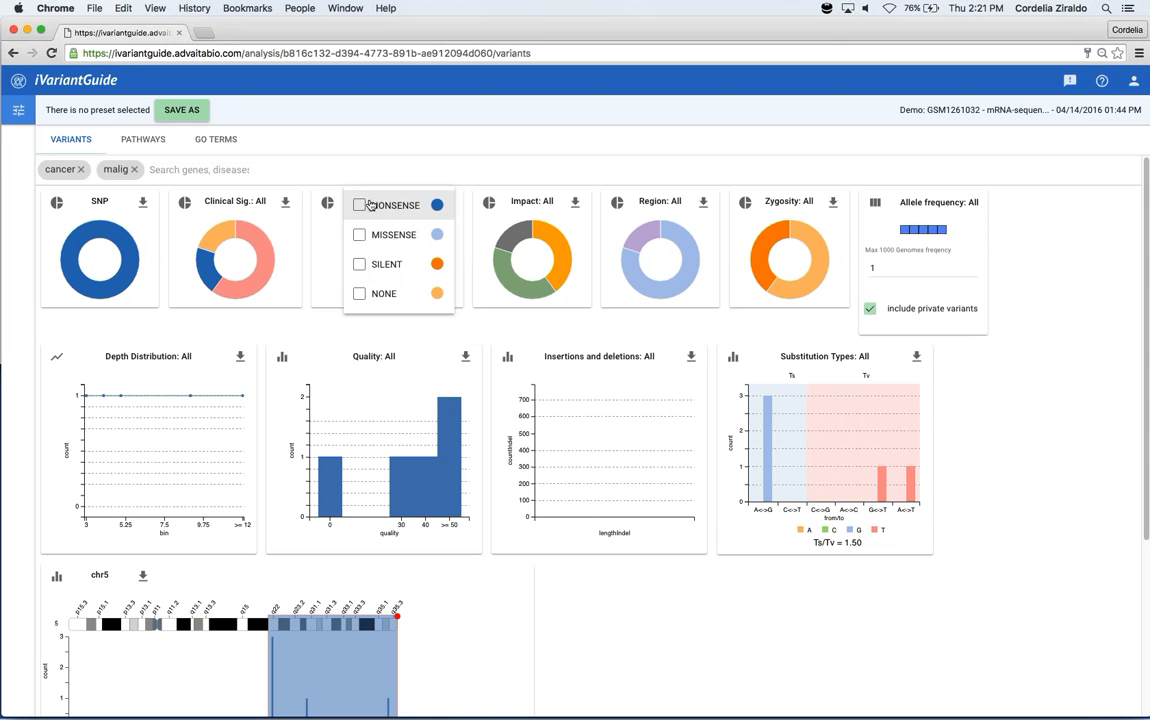
left_click(358, 293)
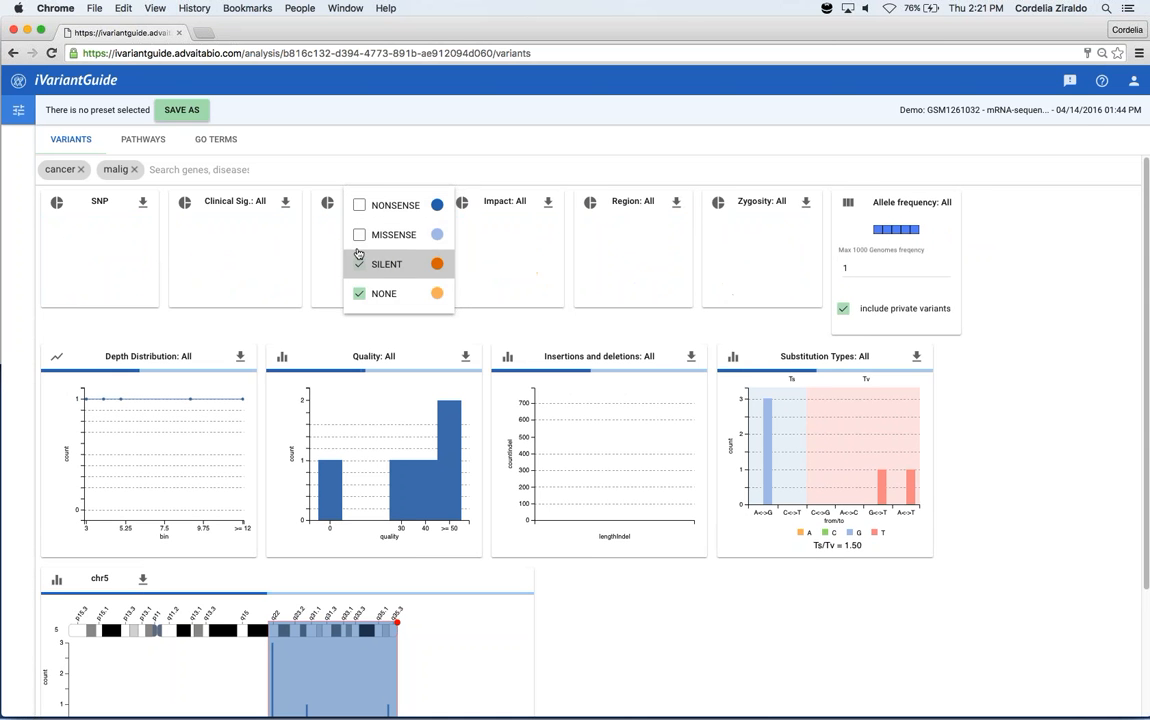
left_click(358, 266)
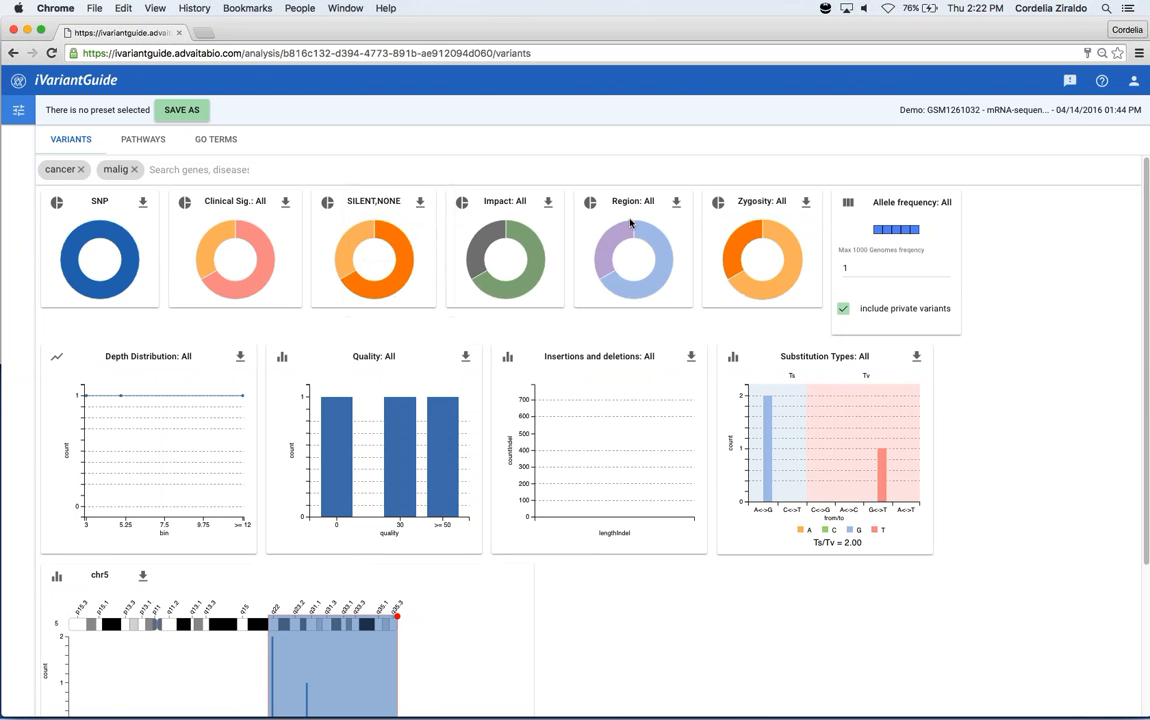
left_click(421, 203)
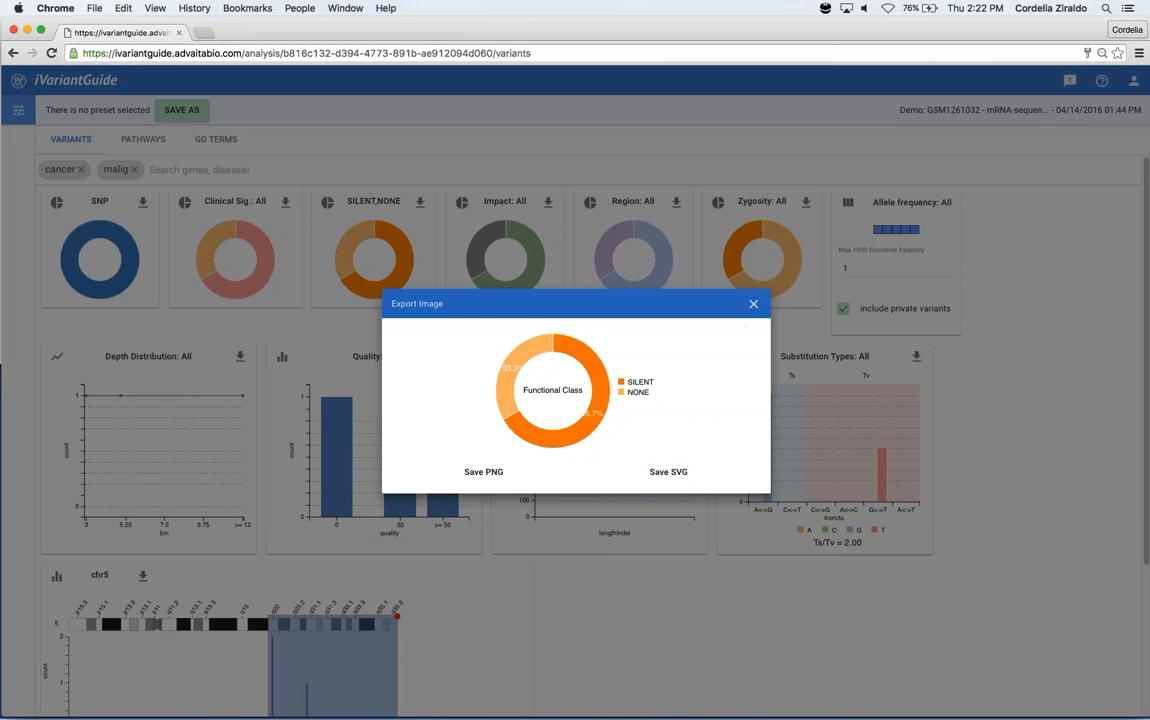
left_click(754, 305)
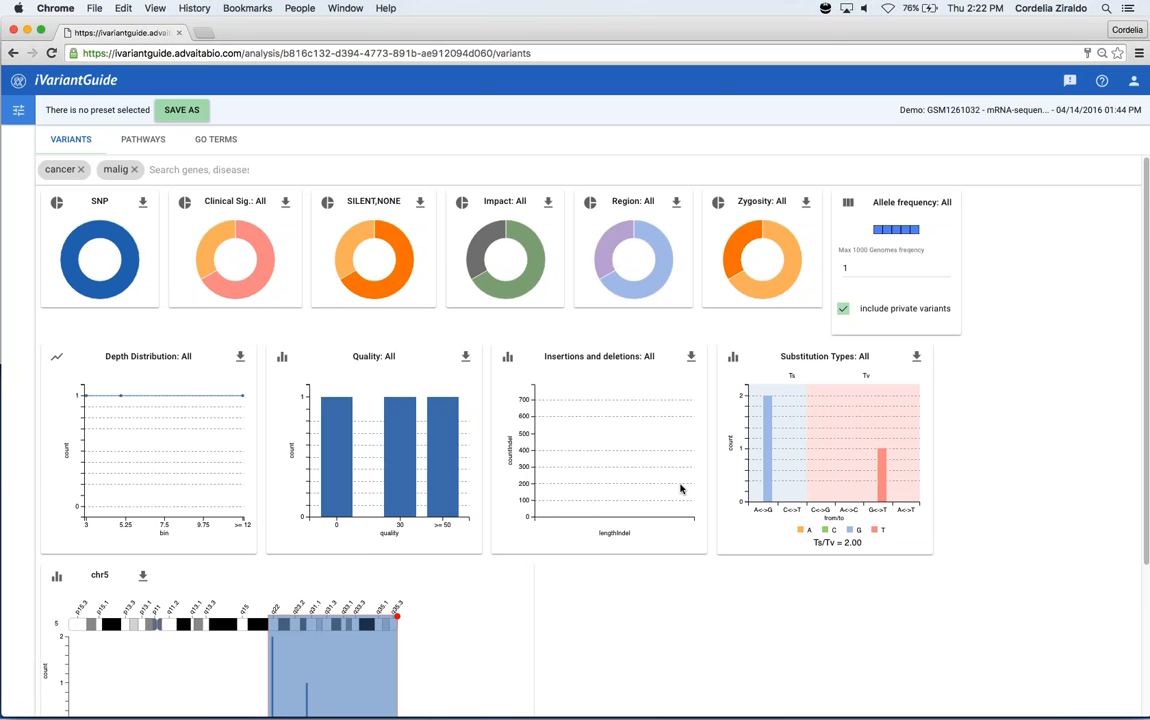
scroll(543, 468, "down", 5)
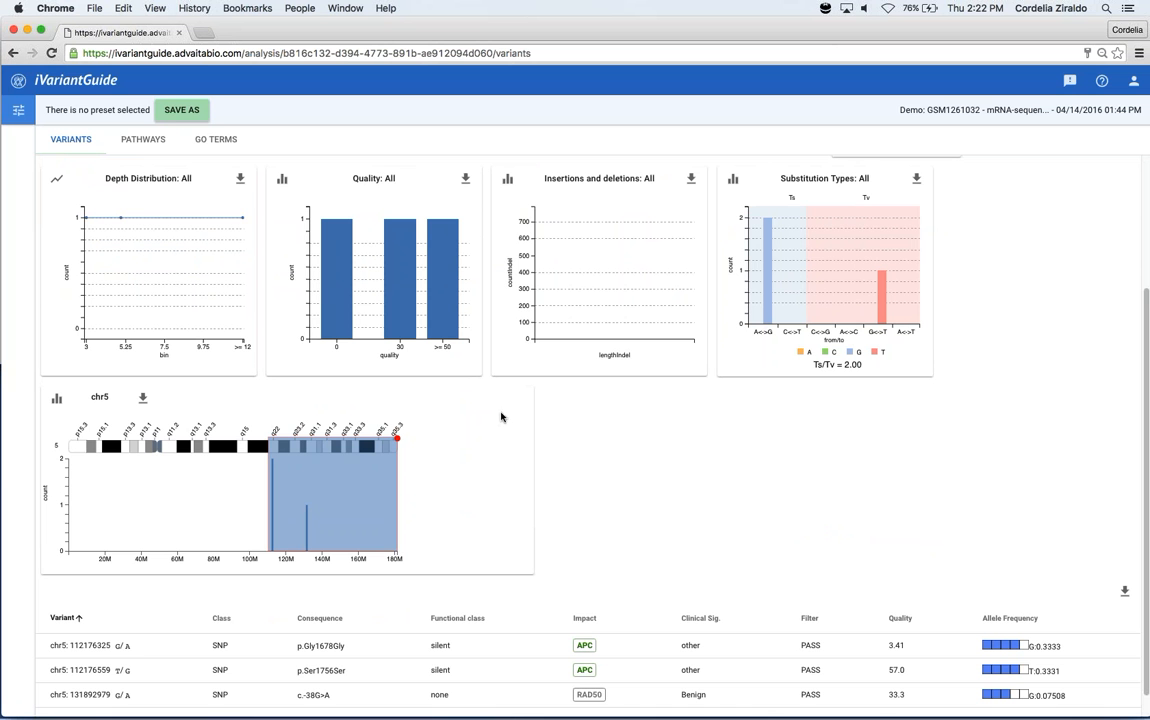
left_click(174, 110)
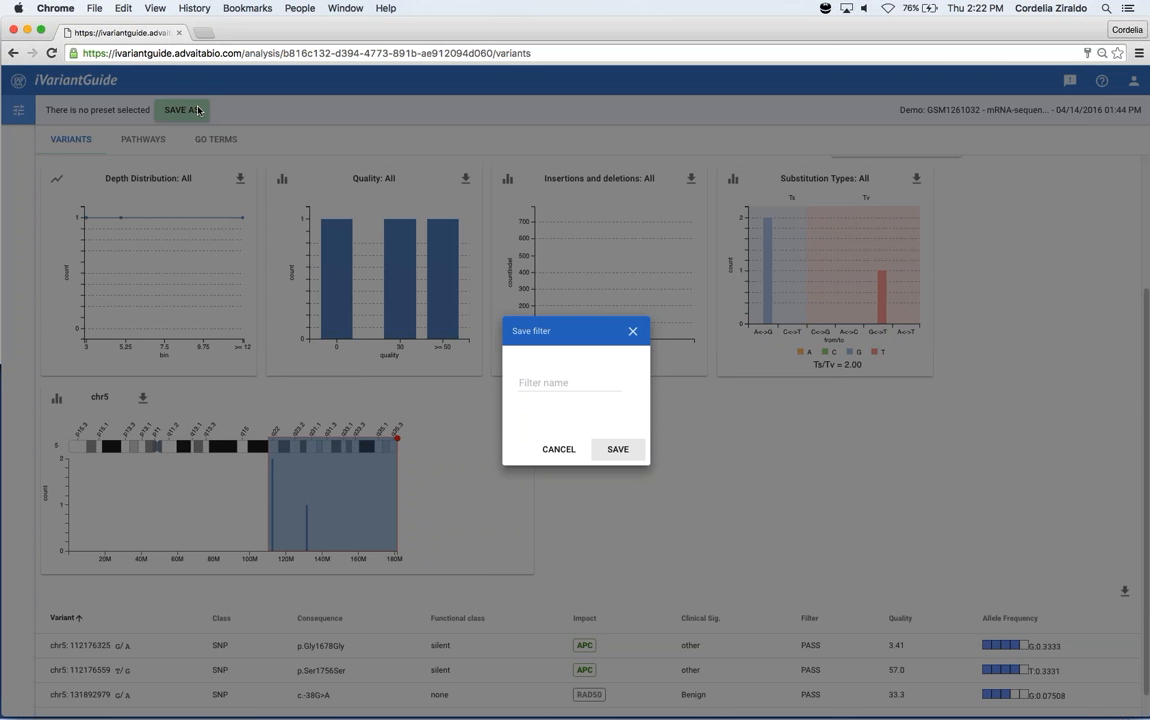
left_click(570, 382)
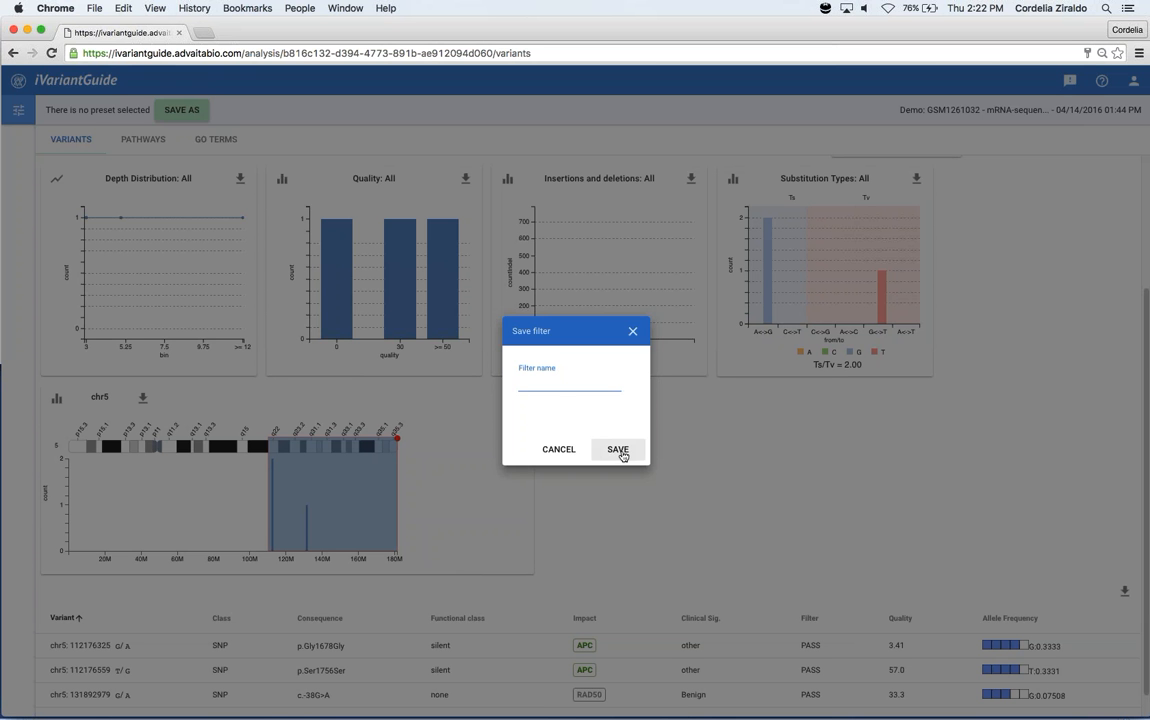
left_click(634, 332)
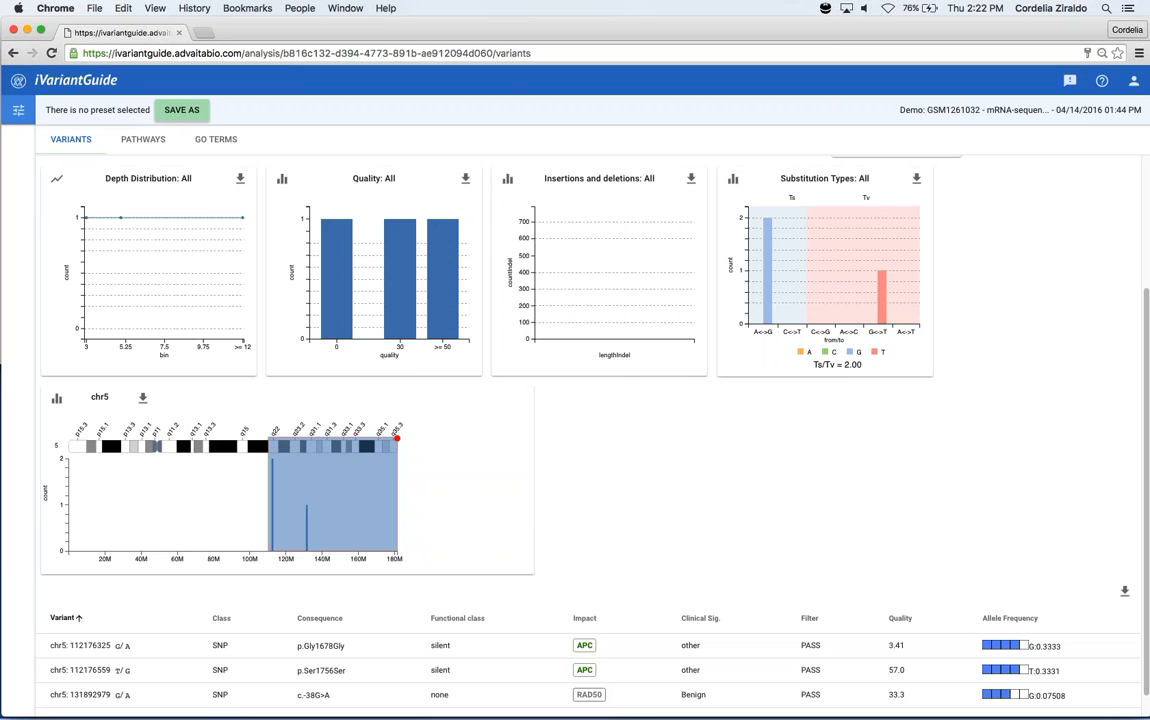
Open the saved presets list and inspect the filters of the 'Novel: high, mod impact' preset
left_click(17, 119)
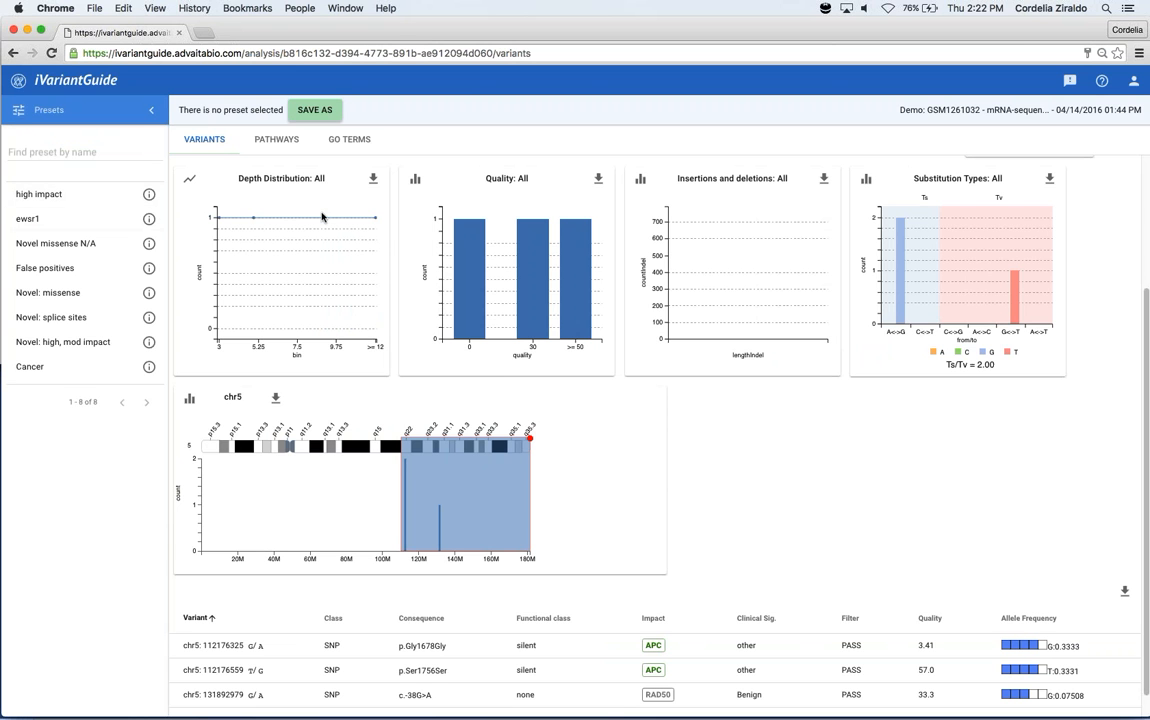
scroll(320, 212, "up", 4)
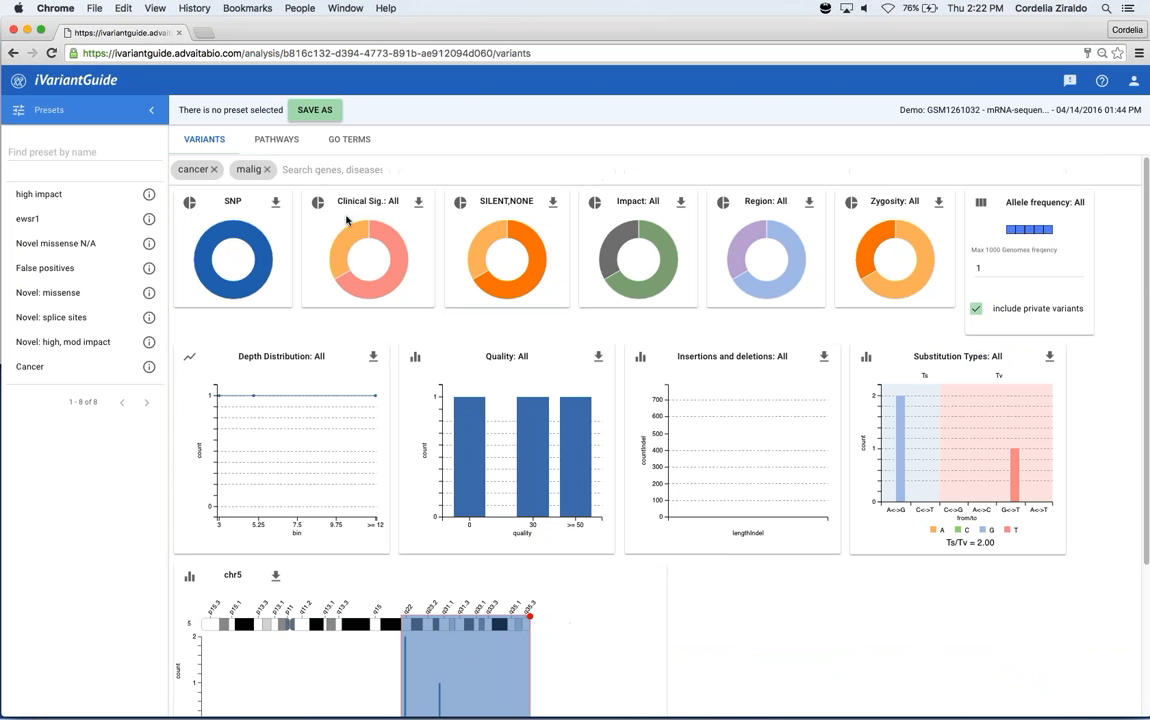
left_click(150, 343)
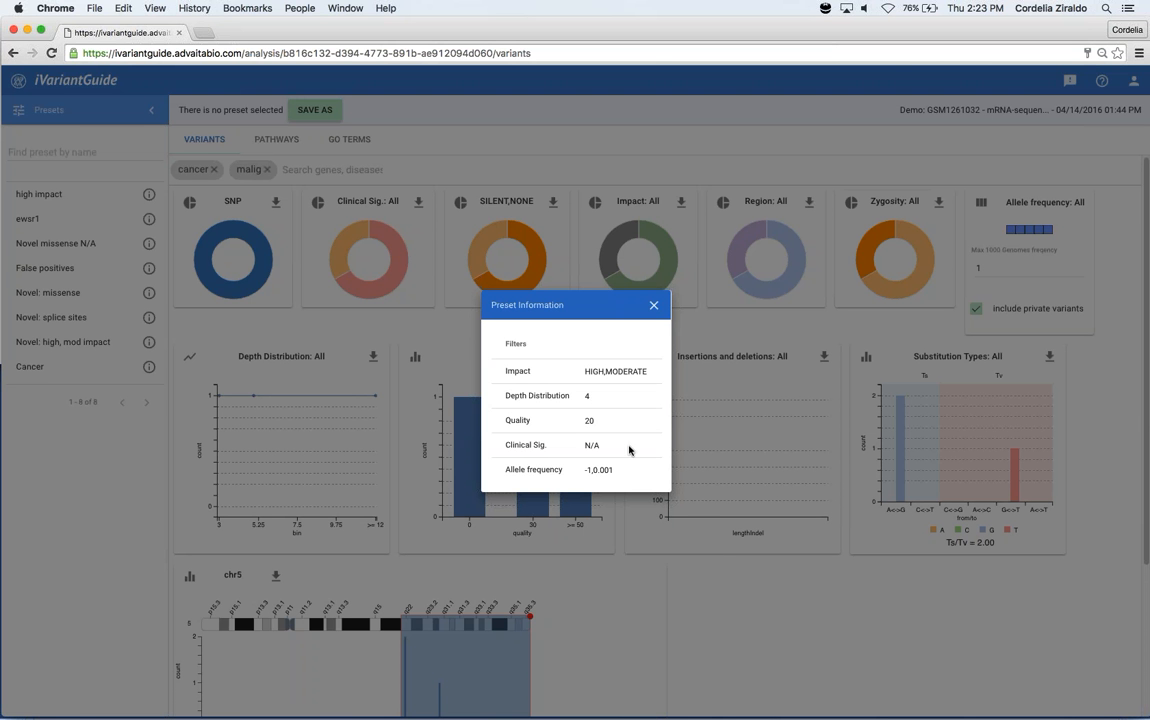
left_click(655, 307)
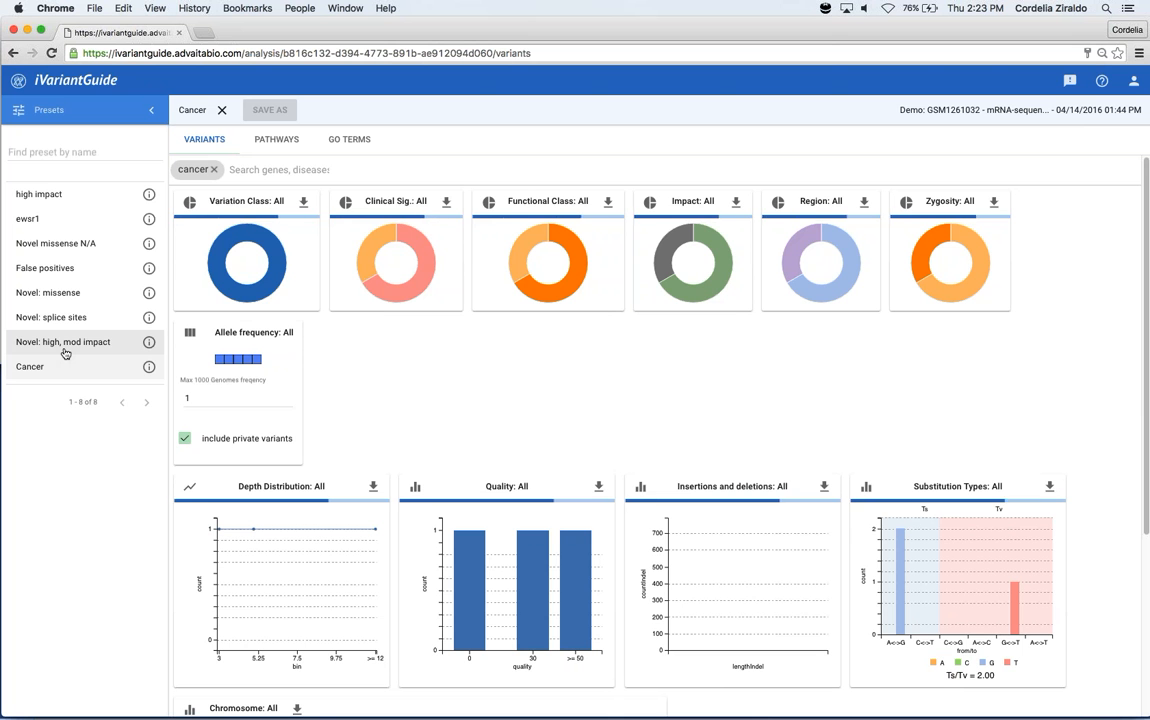
Apply the 'Novel: high, mod impact' preset (HIGH,MODERATE, depth 4, quality 20) and hide the presets sidebar
left_click(64, 350)
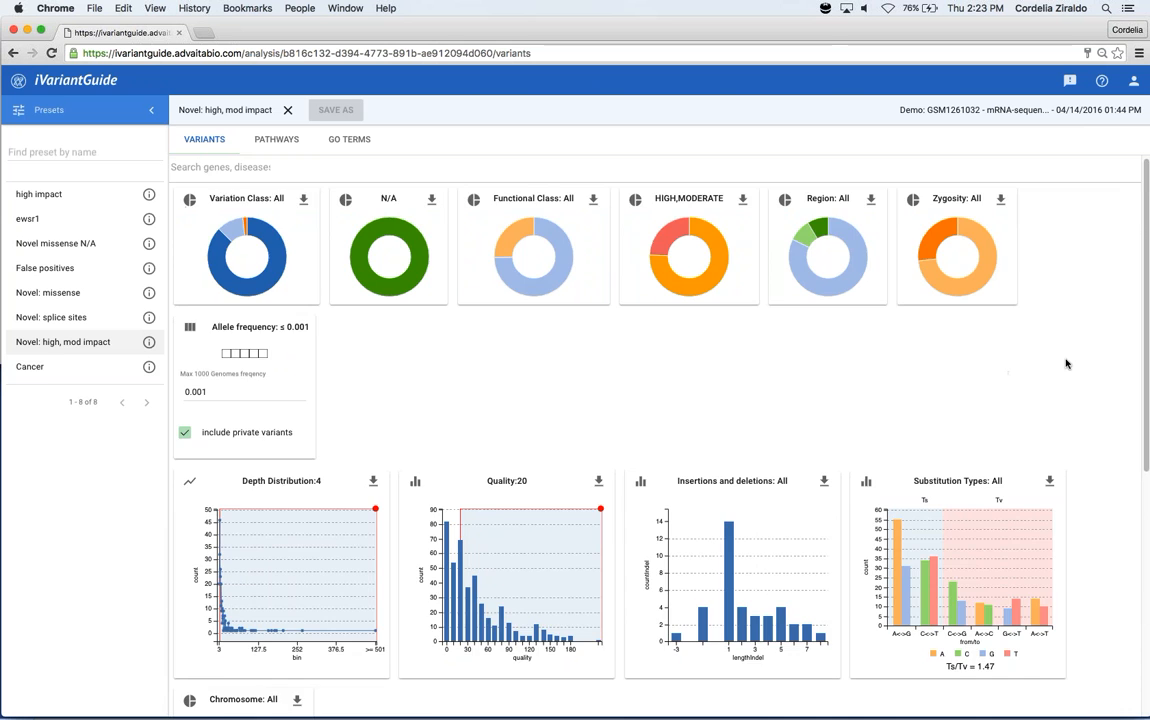
scroll(1066, 364, "down", 3)
scroll(1066, 364, "up", 3)
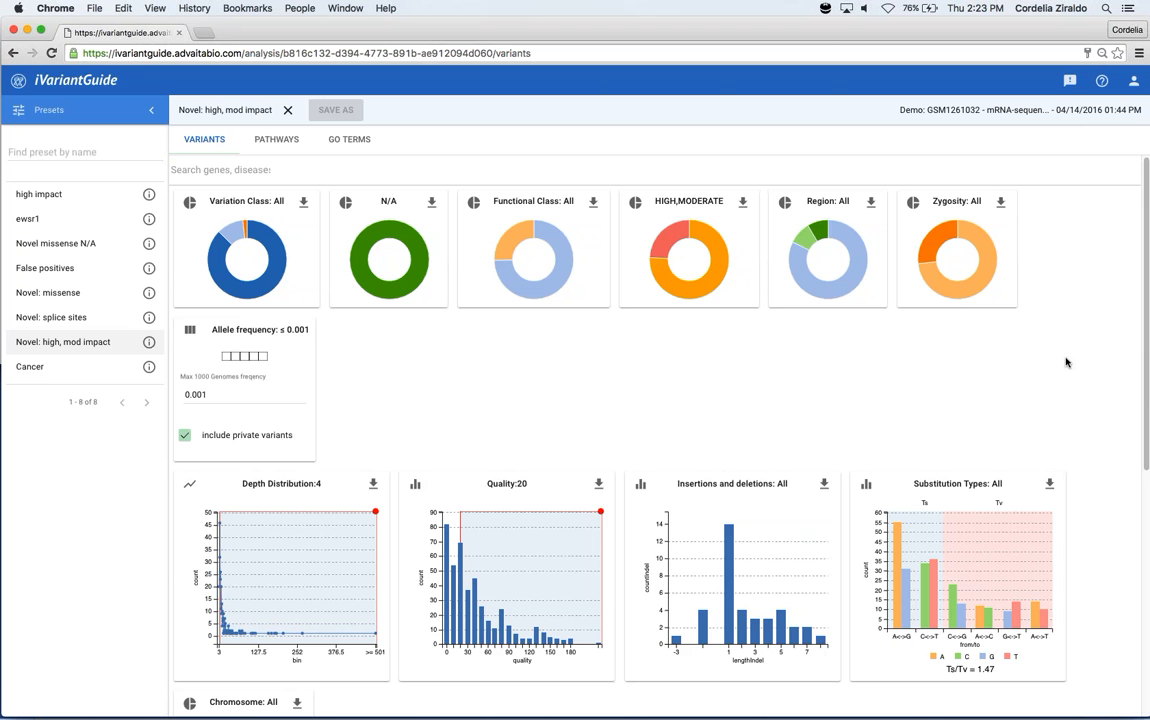
scroll(1066, 362, "down", 10)
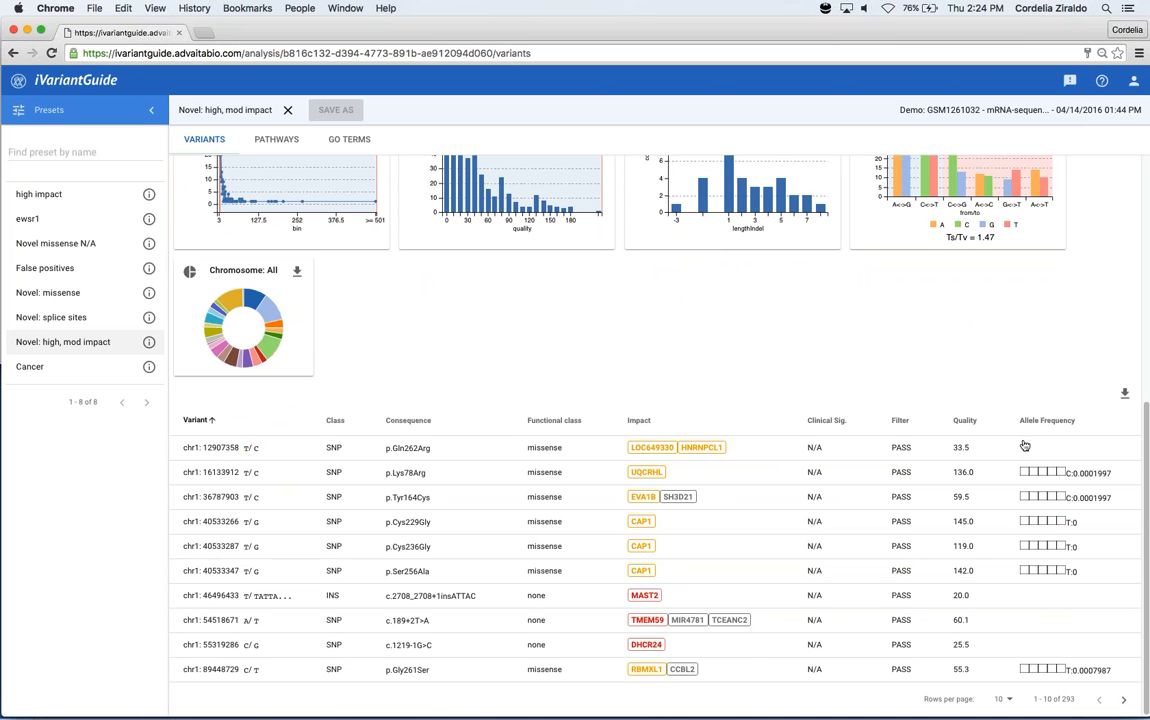
scroll(1024, 445, "up", 5)
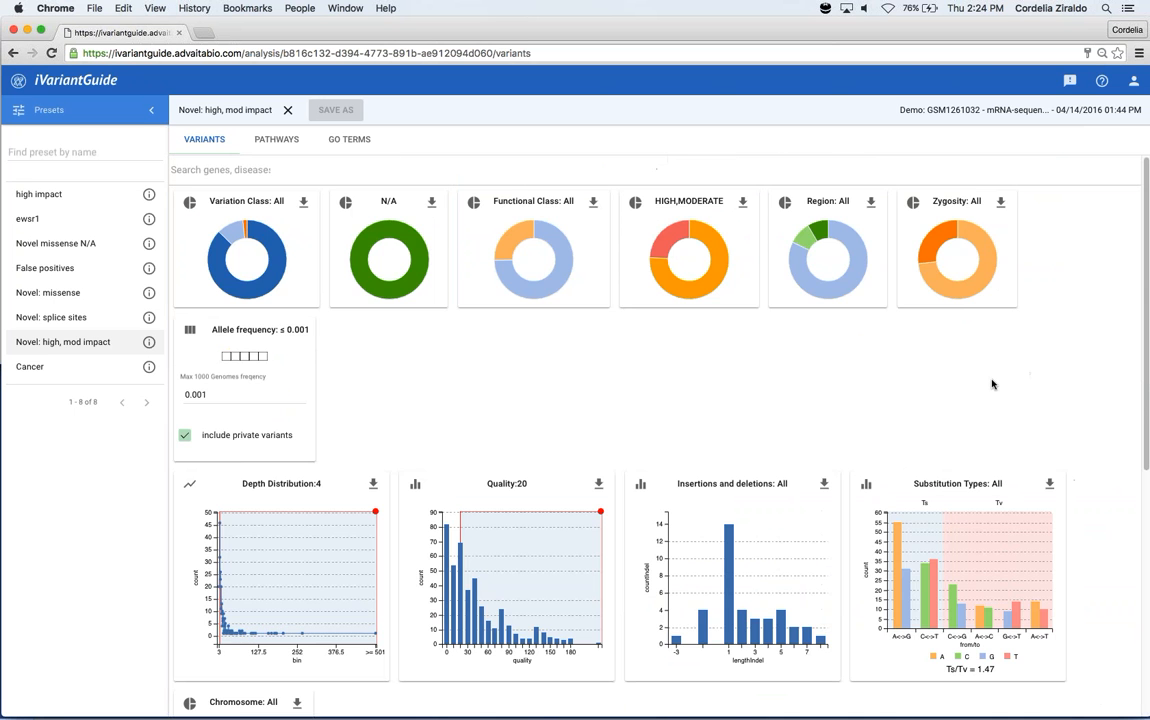
left_click(151, 110)
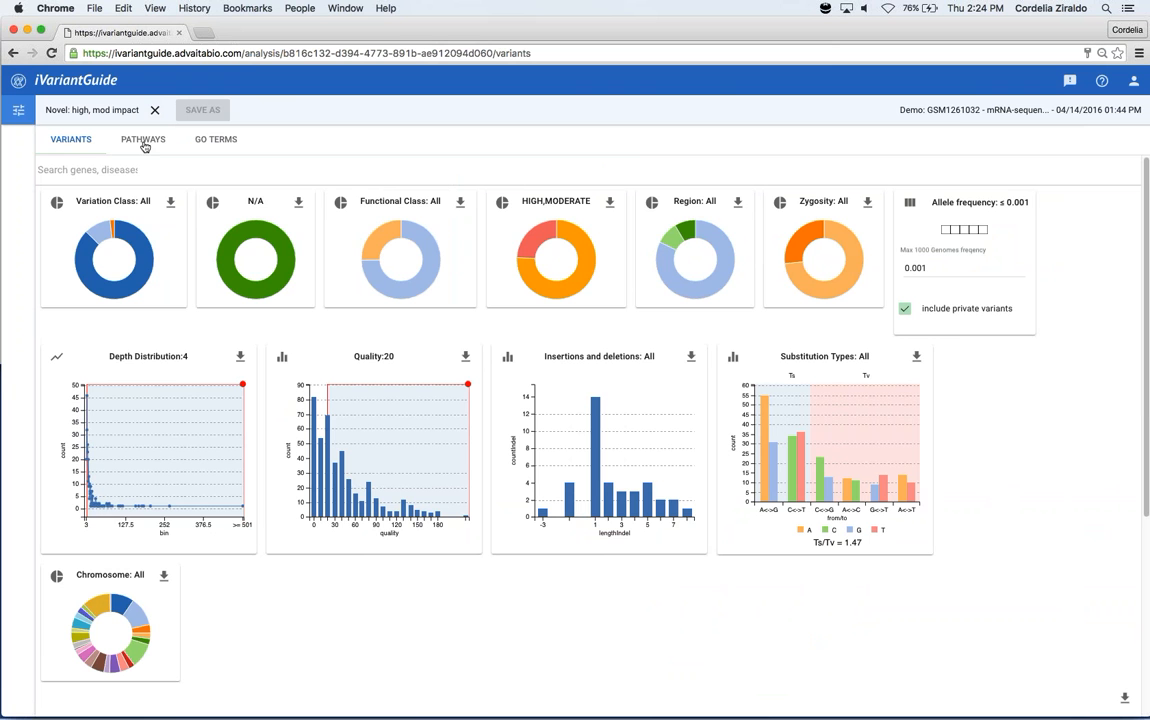
Open the PI3K-Akt signaling pathway's description, KEGG diagram and variants from the Pathways list
left_click(144, 146)
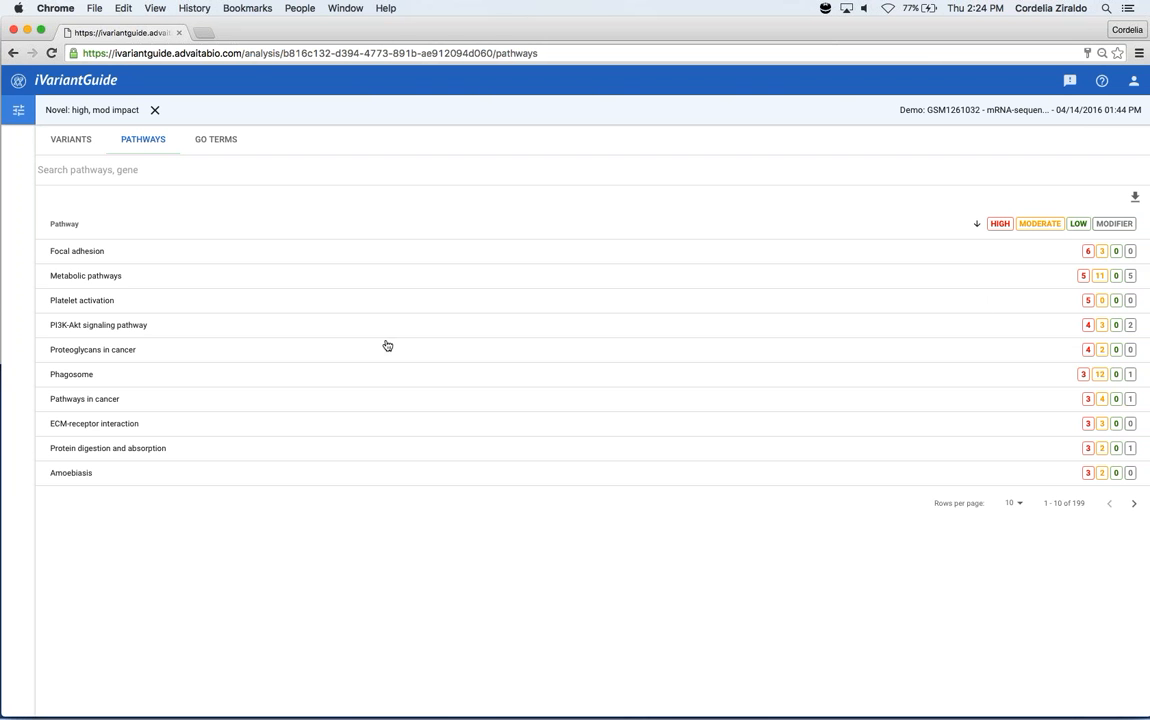
left_click(117, 327)
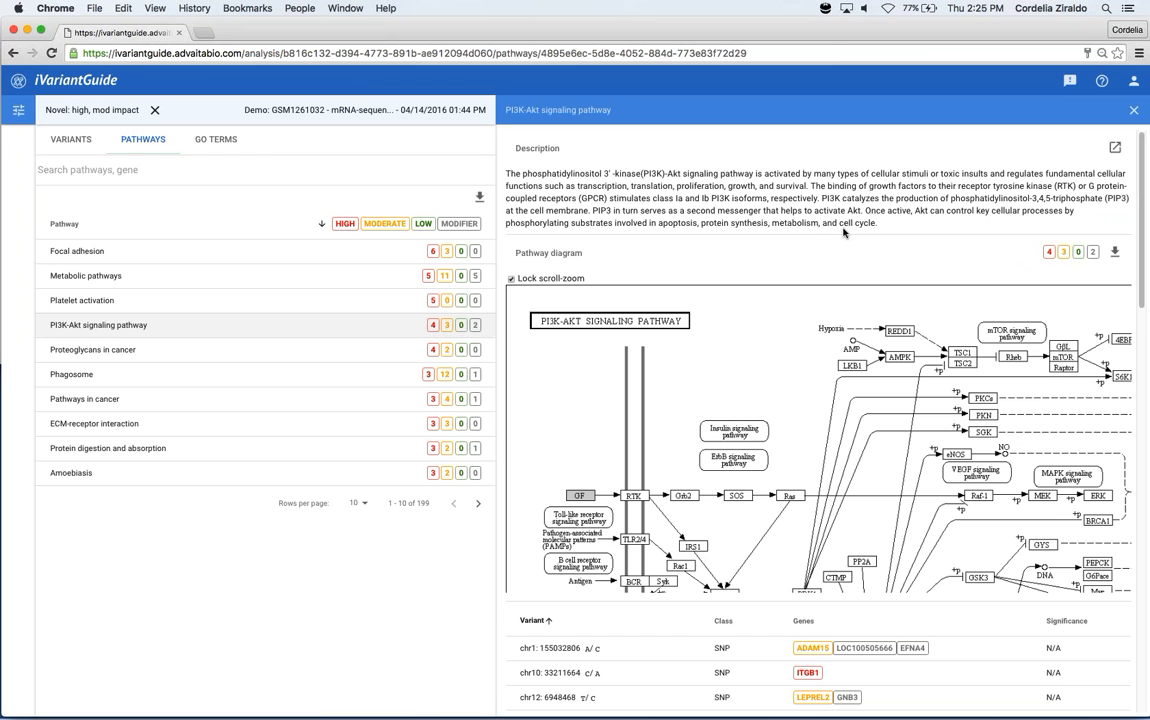
Zoom the PI3K-Akt diagram in around PI3K and AKT, then relock scroll-zoom
left_click(521, 278)
scroll(610, 327, "down", 8)
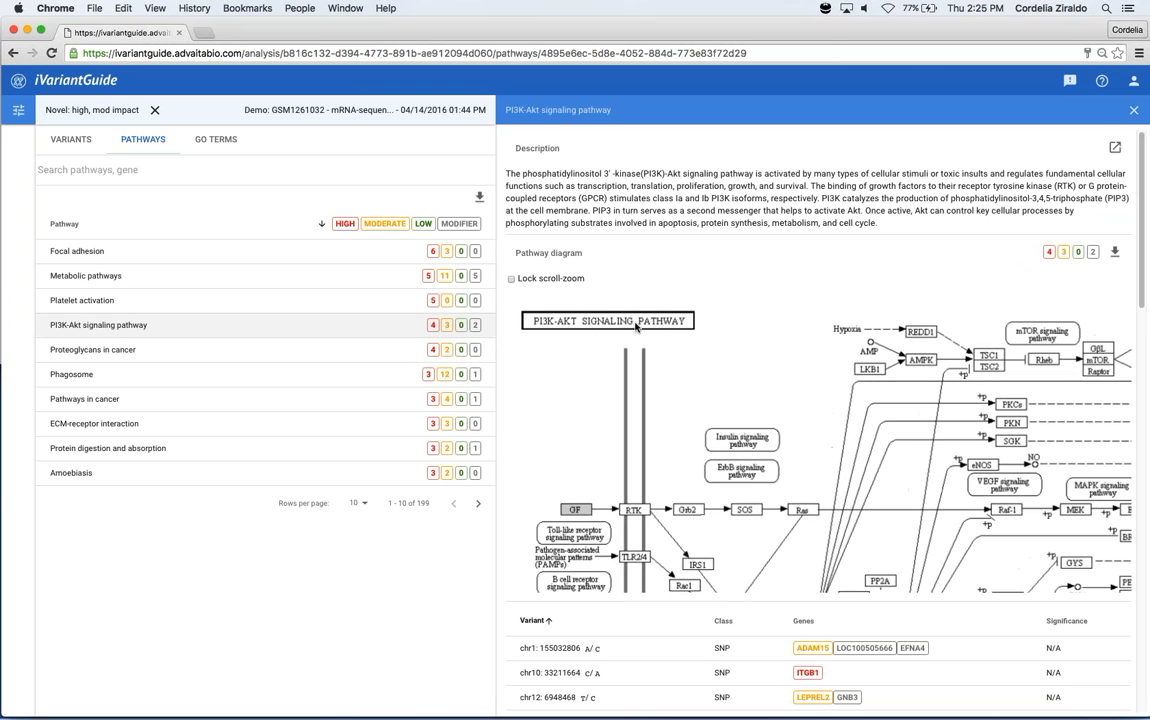
scroll(660, 320, "up", 4)
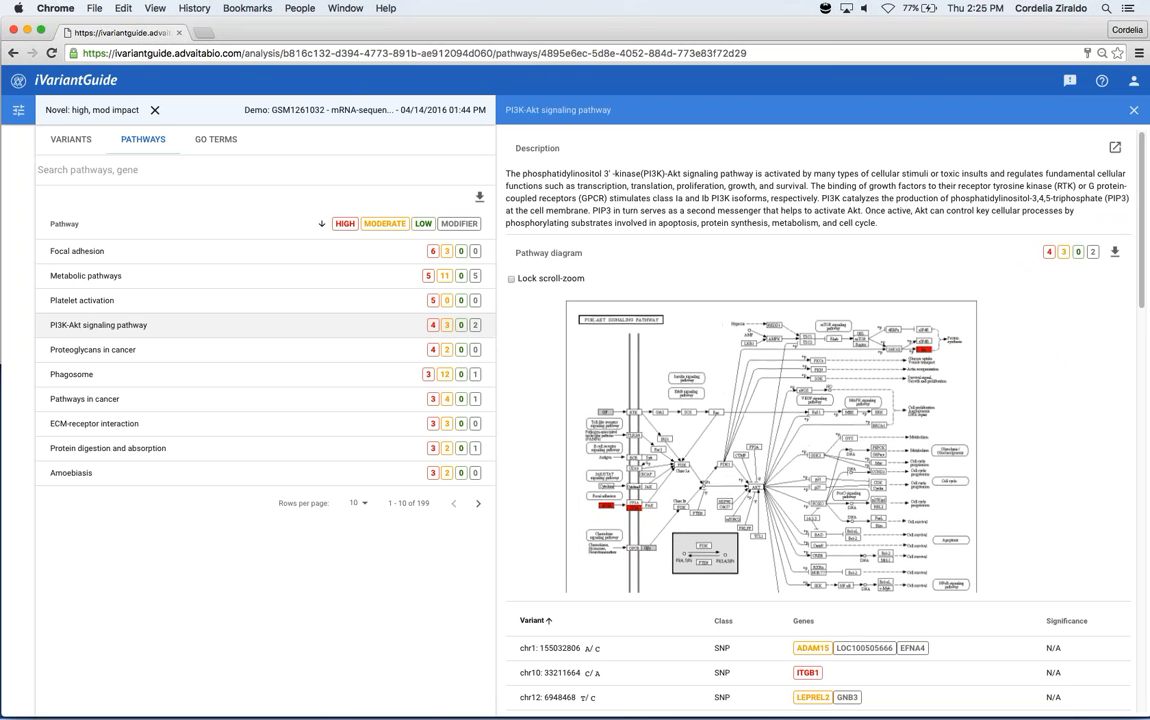
scroll(690, 315, "up", 4)
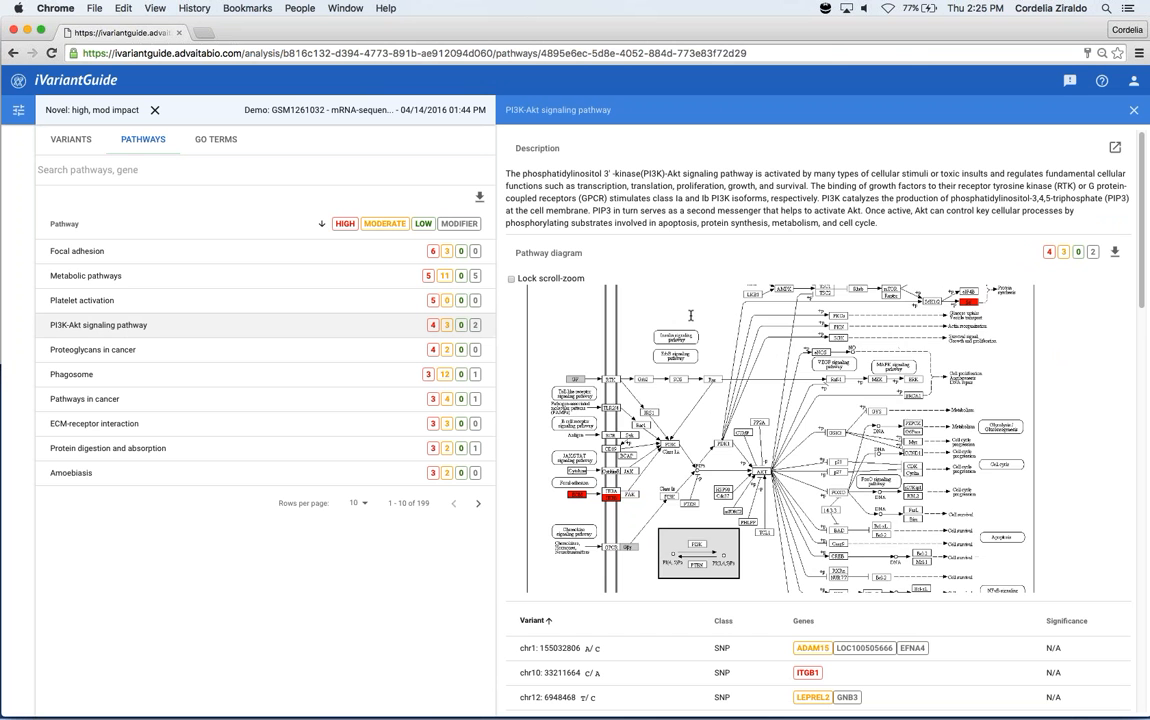
scroll(690, 315, "up", 1)
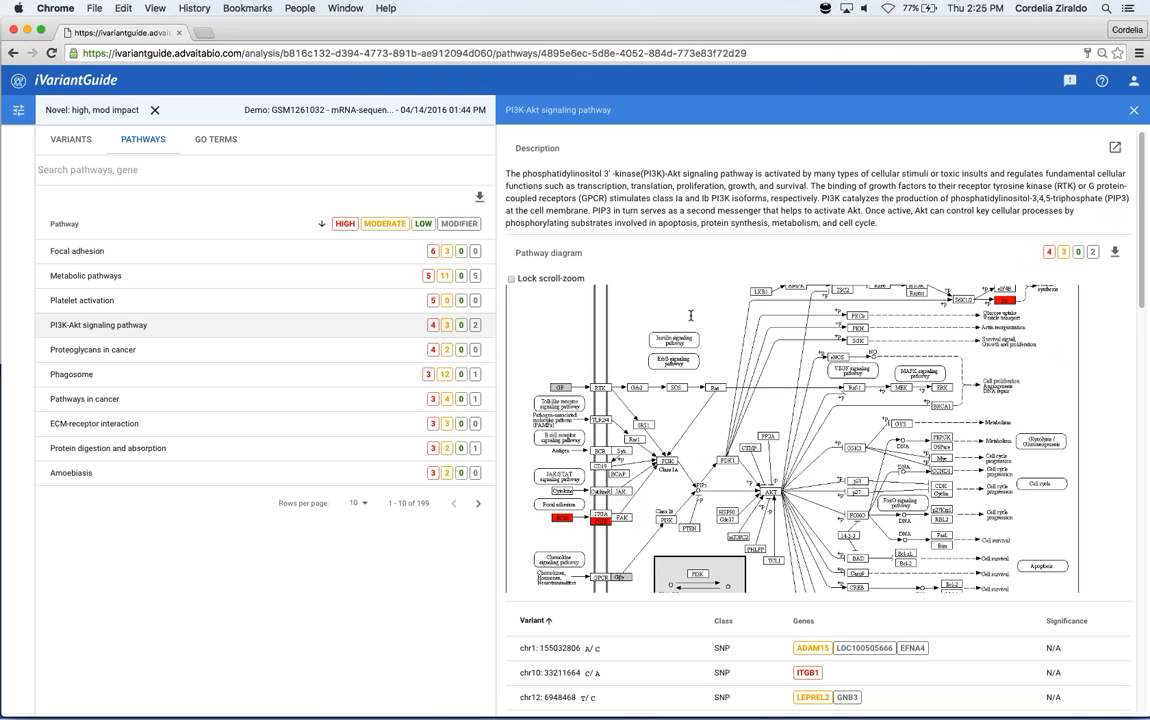
scroll(690, 315, "up", 5)
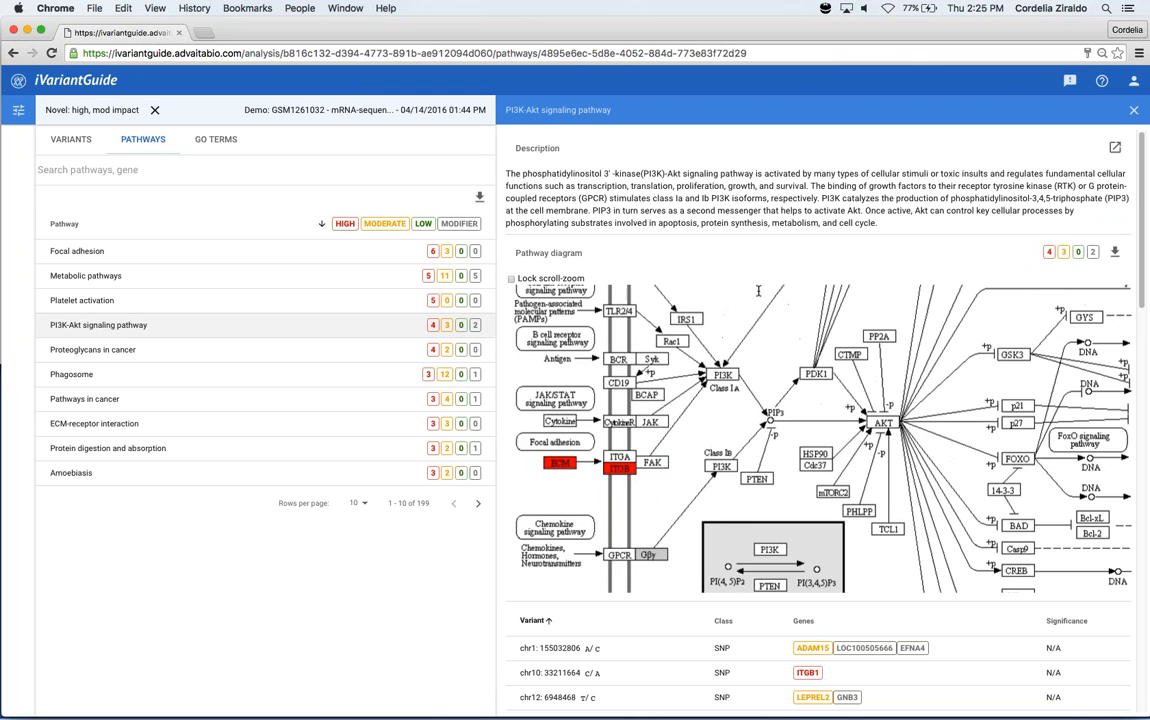
left_click_drag(758, 291, 773, 277)
left_click(512, 279)
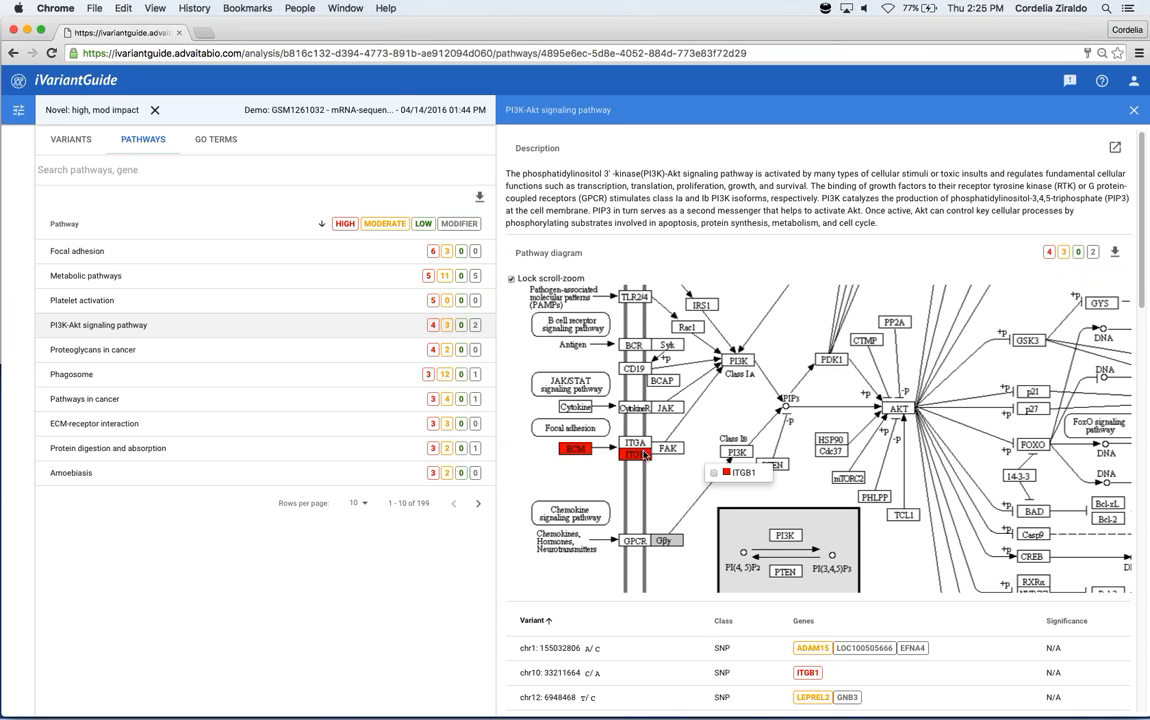
Show the red ECM node's genes and review the 12-variant table (ITGB1, FN1, COL6A3, COL1A2)
left_click(586, 452)
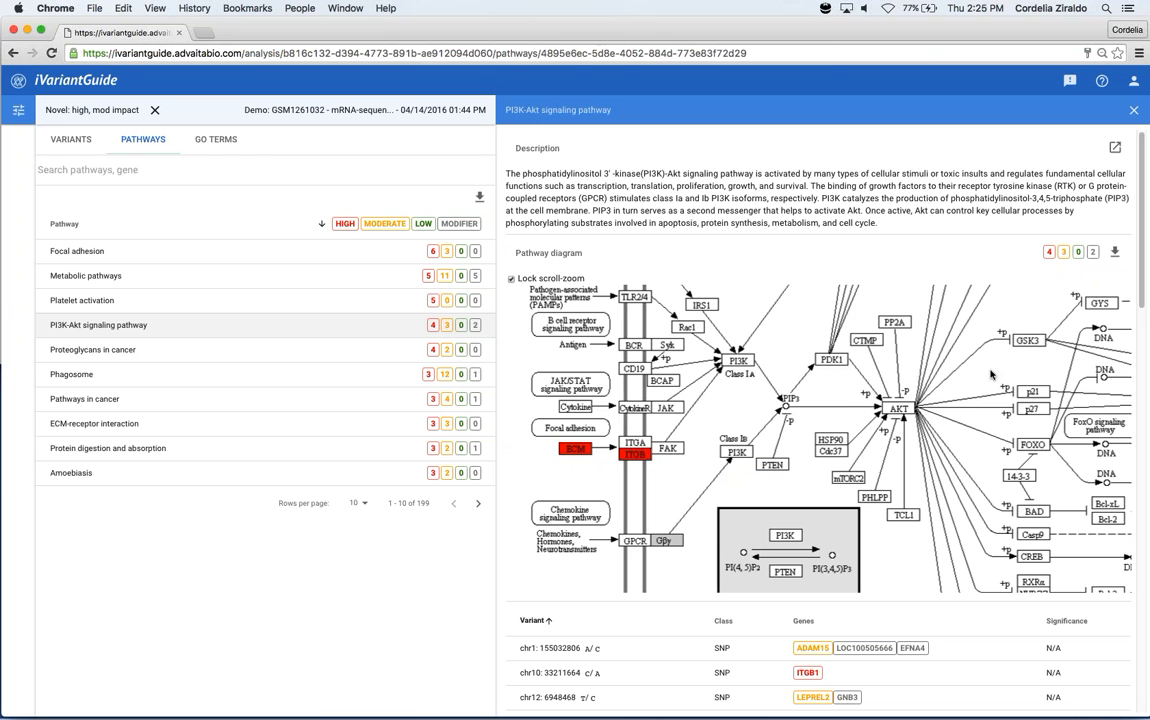
scroll(1141, 254, "down", 2)
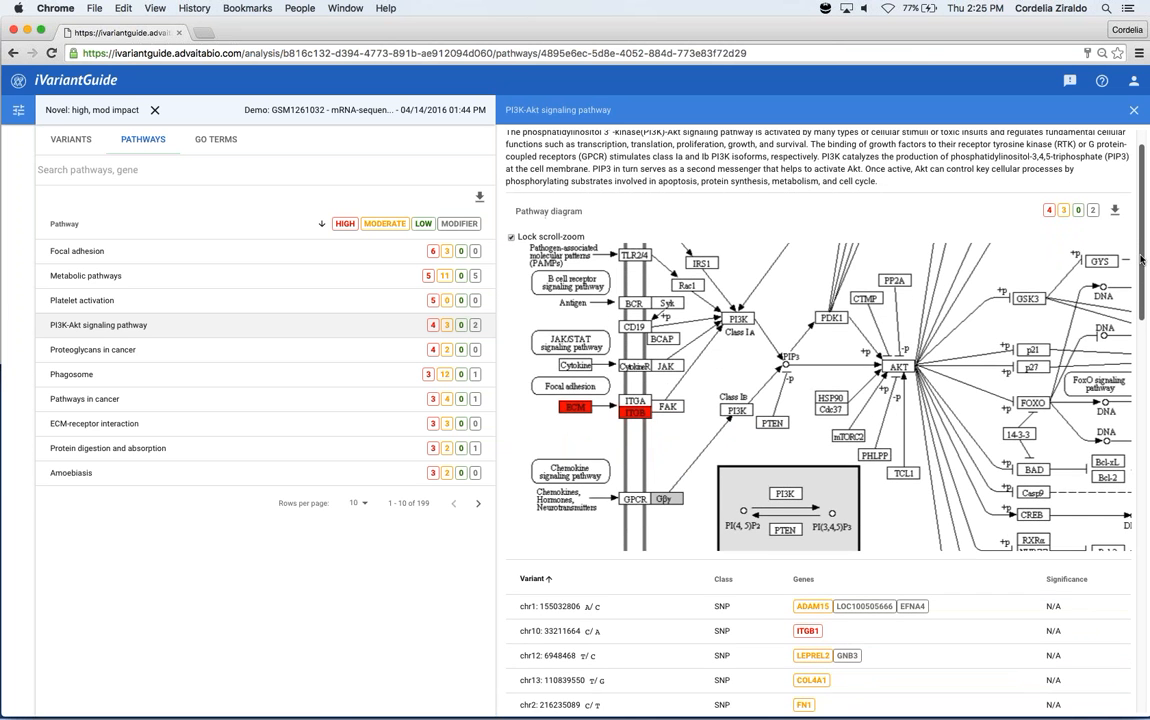
left_click_drag(1141, 260, 1140, 285)
mouse_move(587, 318)
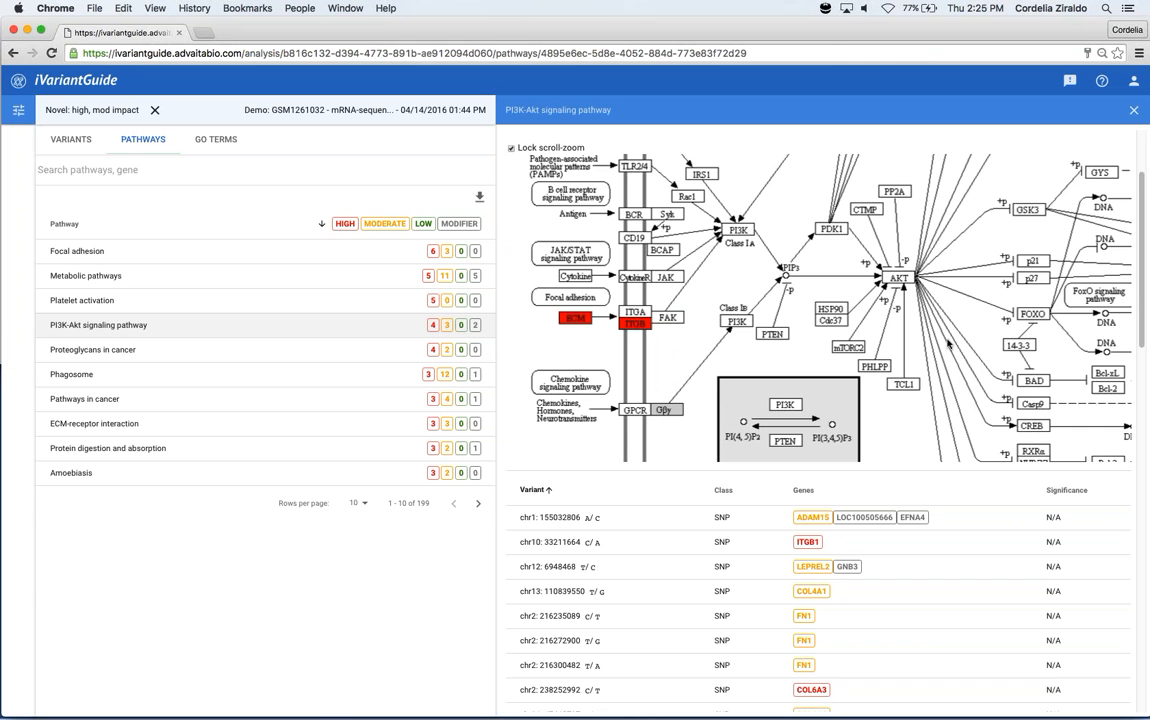
scroll(945, 340, "down", 2)
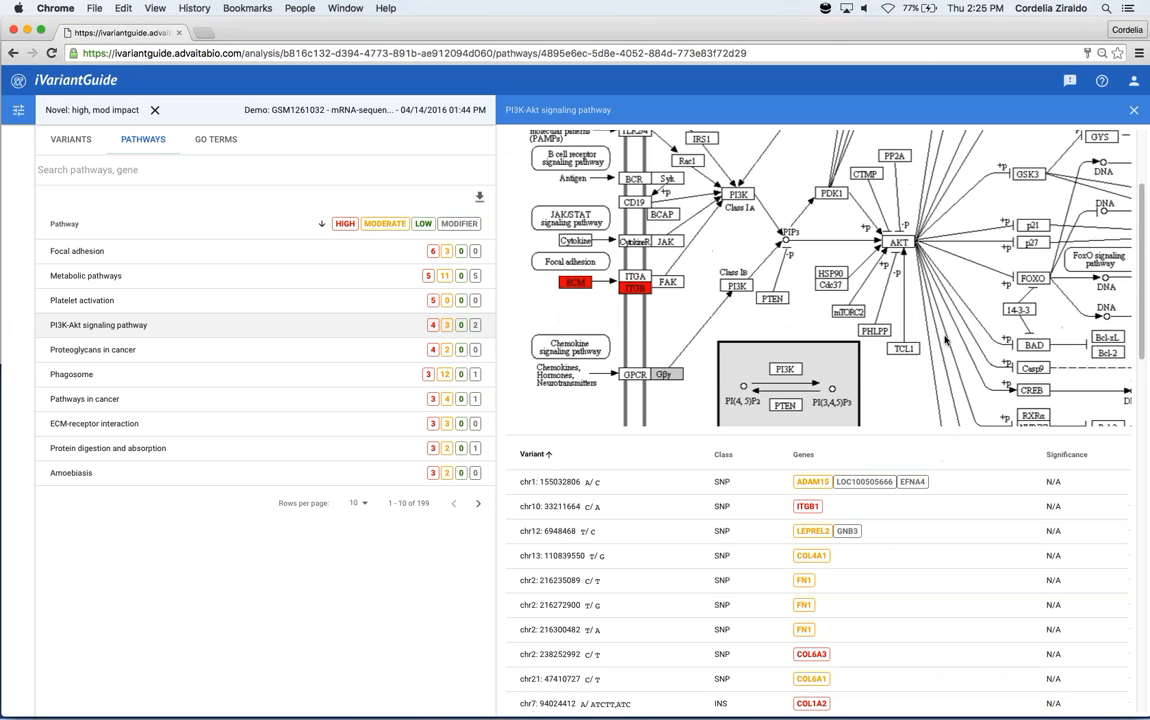
scroll(947, 370, "down", 3)
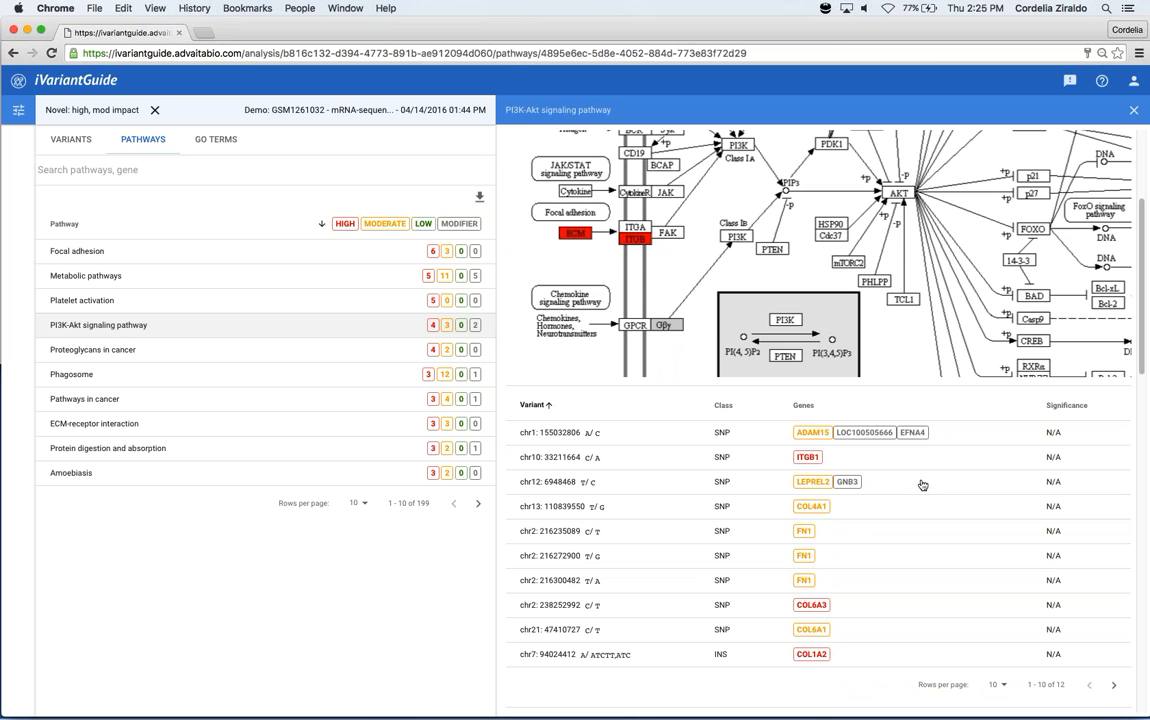
scroll(920, 442, "up", 3)
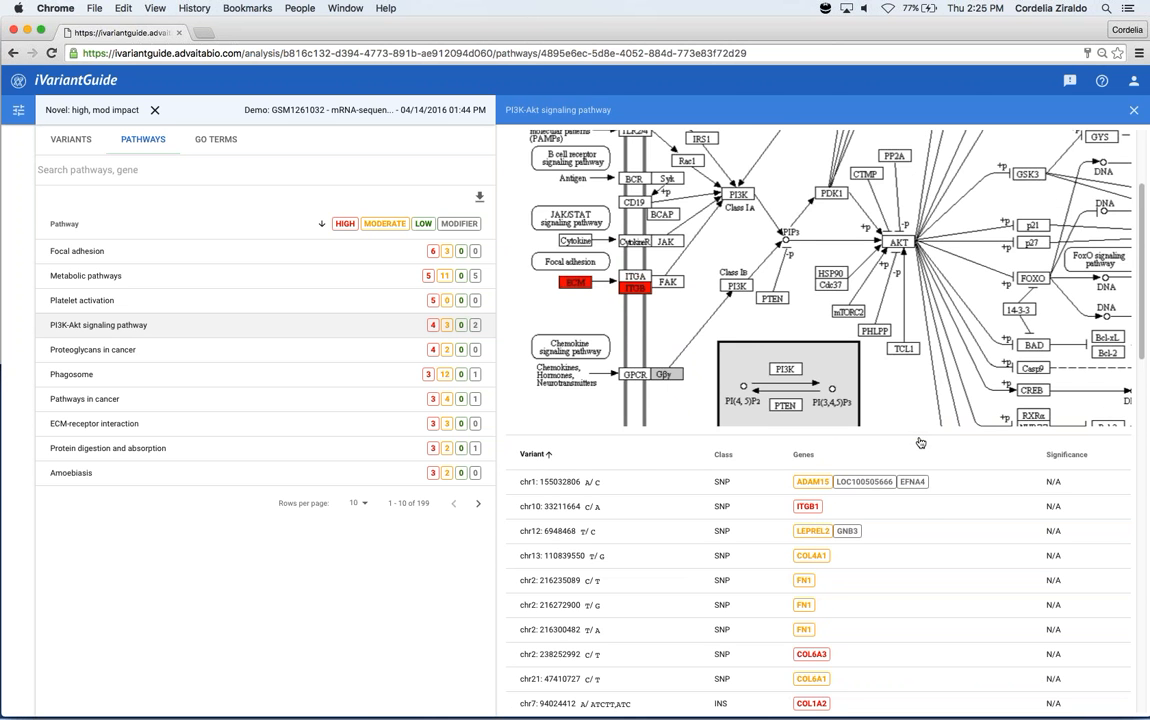
Overlay miRNA hsa-let-7a-5p on the PI3K-Akt pathway diagram
scroll(920, 442, "down", 10)
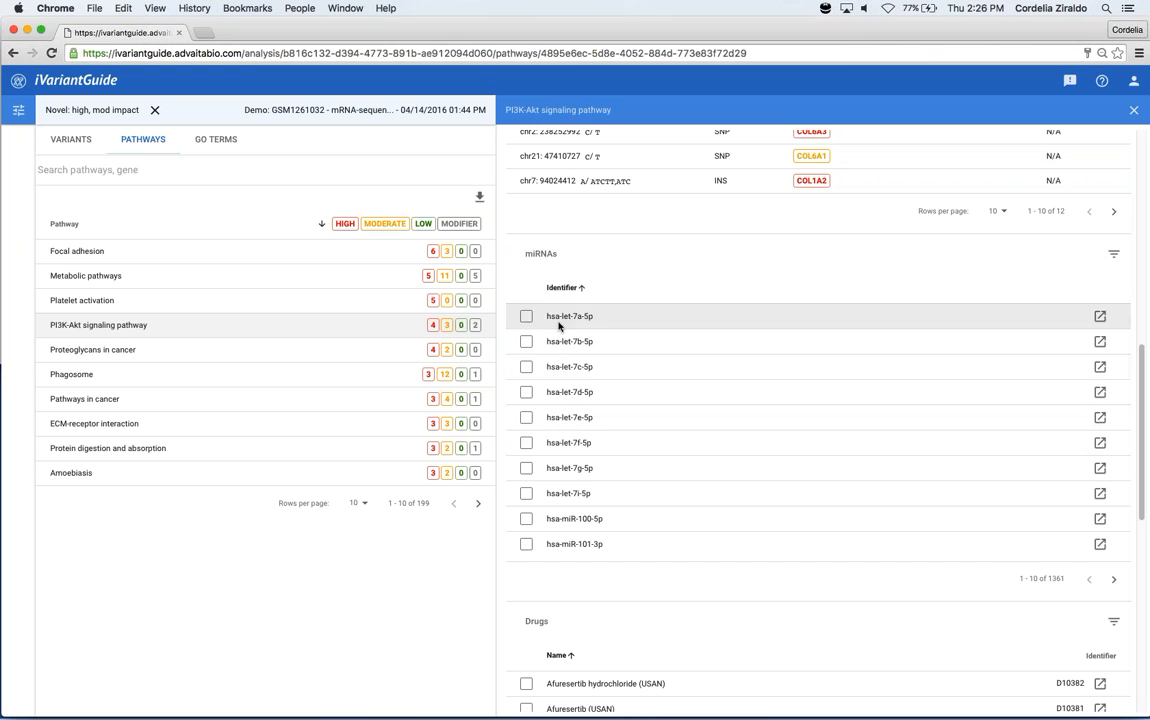
scroll(787, 528, "down", 1)
scroll(787, 528, "down", 1)
scroll(787, 528, "up", 4)
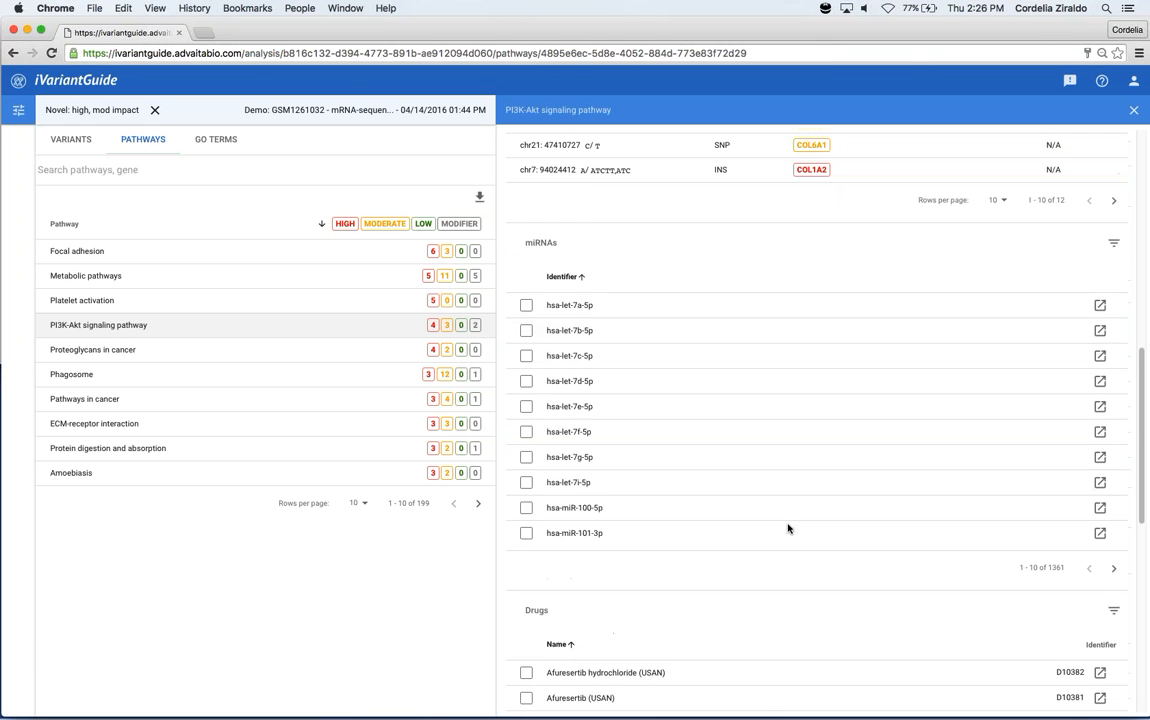
left_click(527, 424)
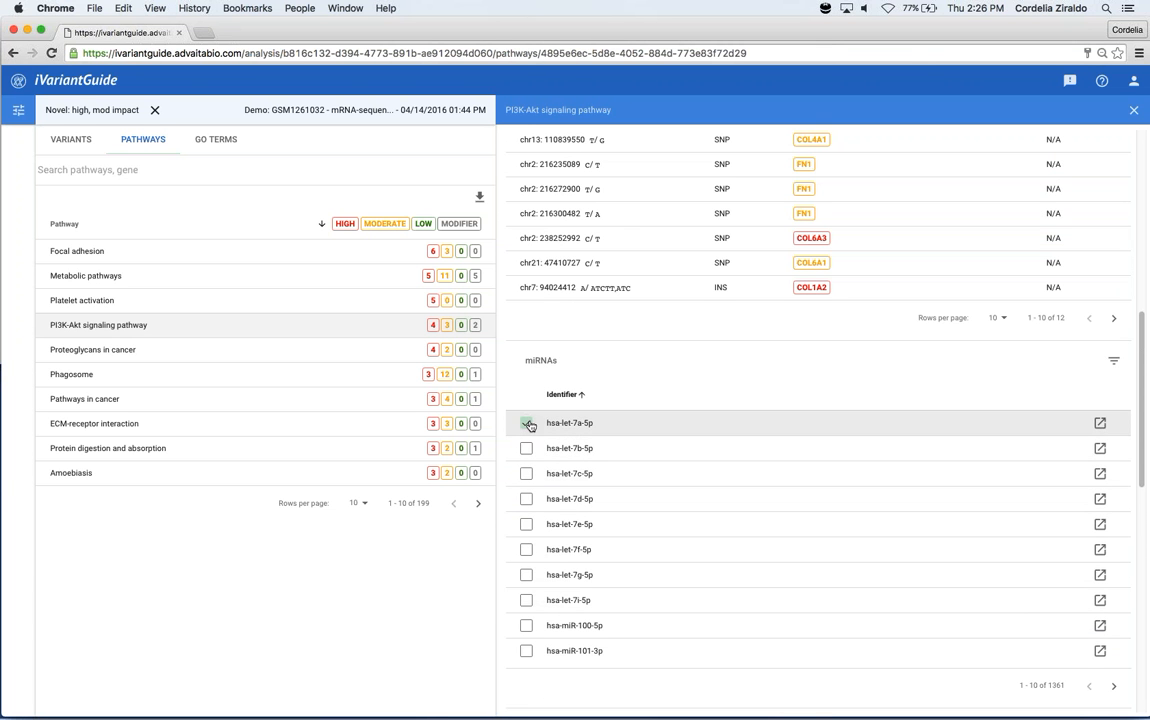
Switch the miRNA overlay to hsa-let-7b-5p
scroll(768, 368, "up", 8)
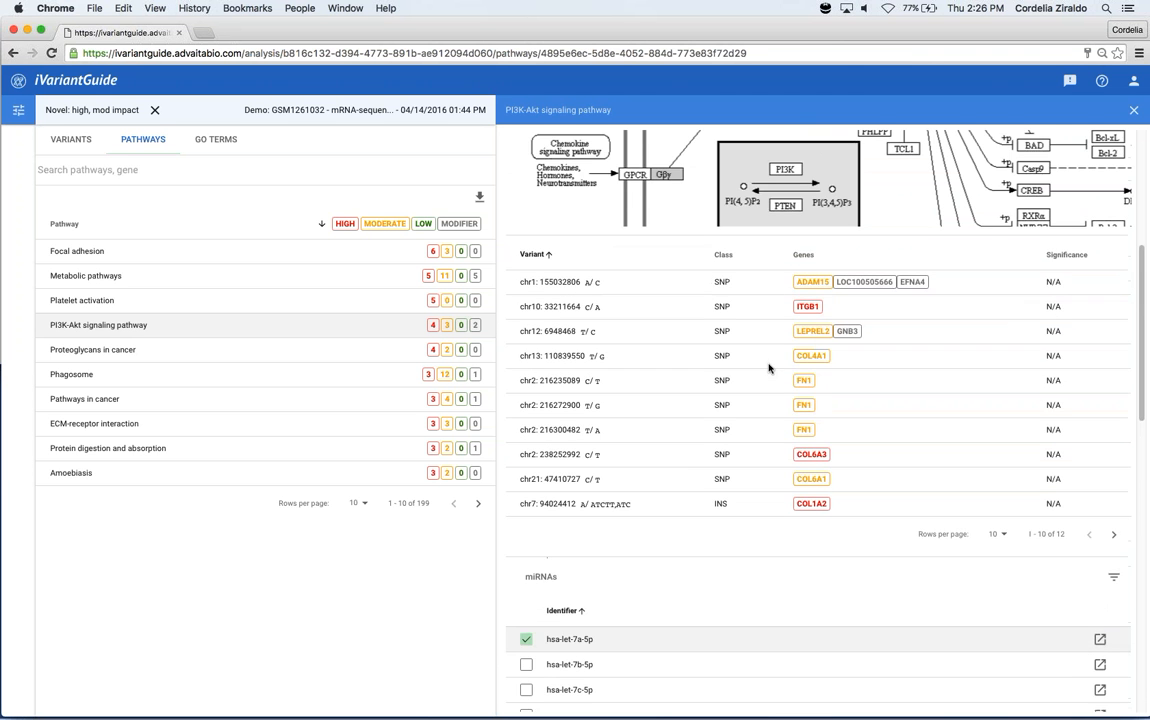
scroll(737, 428, "up", 4)
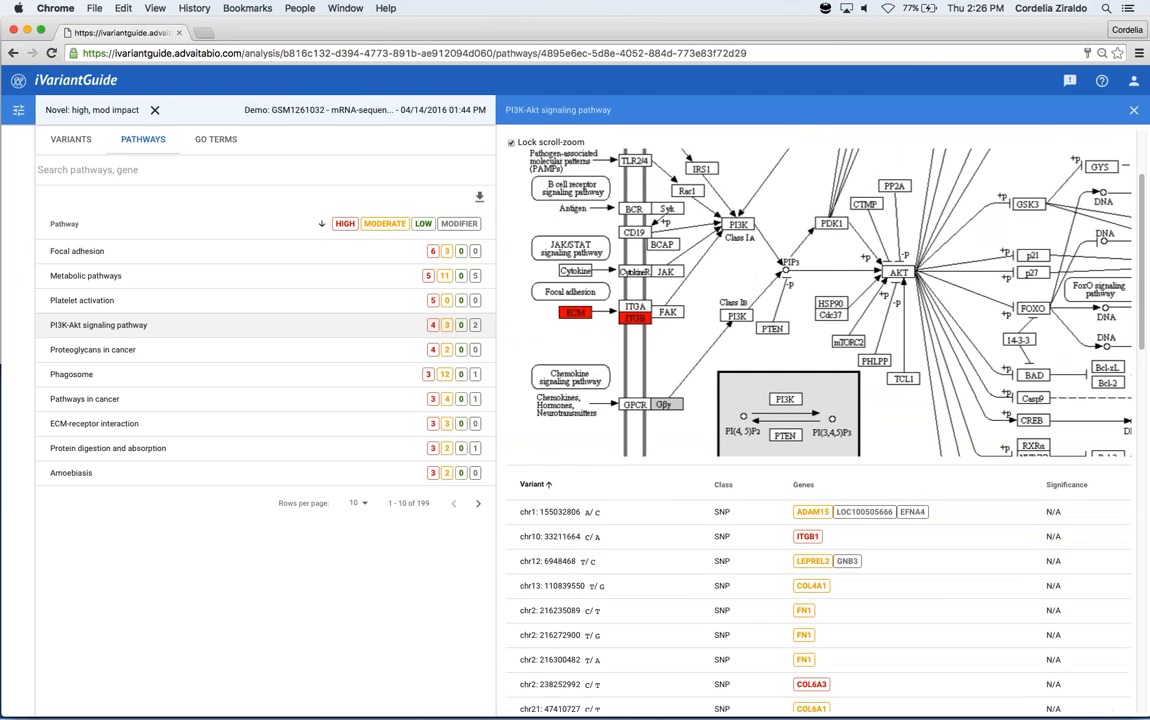
scroll(737, 428, "down", 7)
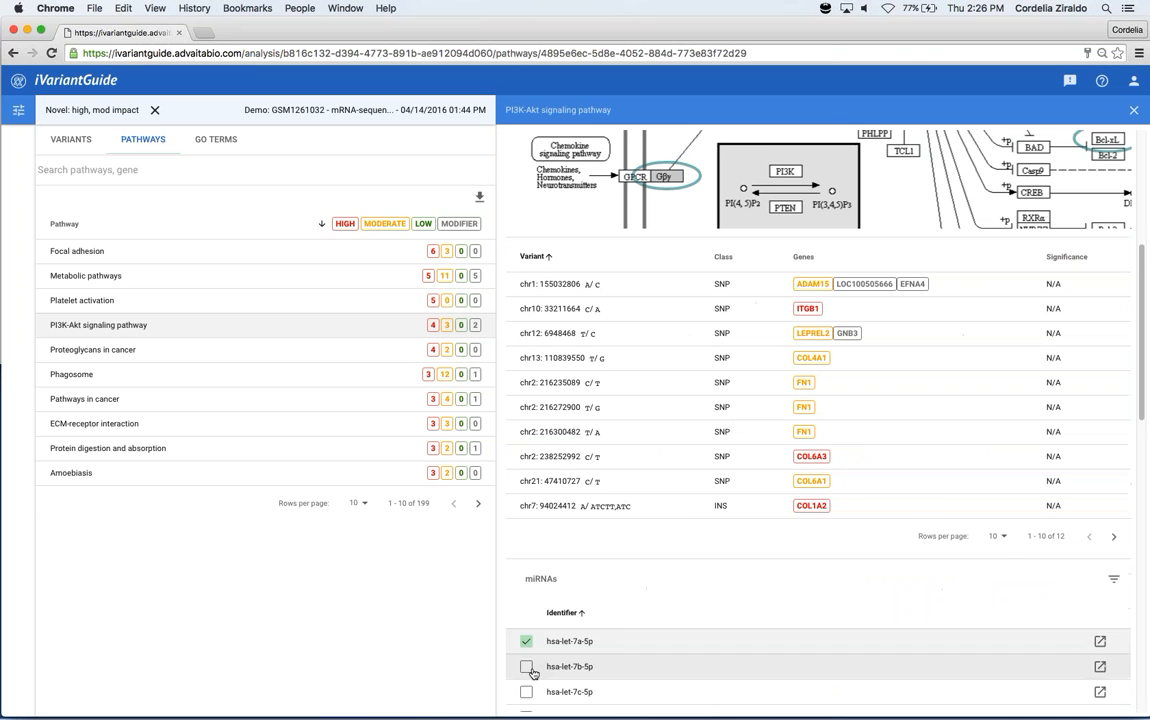
left_click(527, 666)
scroll(684, 518, "up", 1)
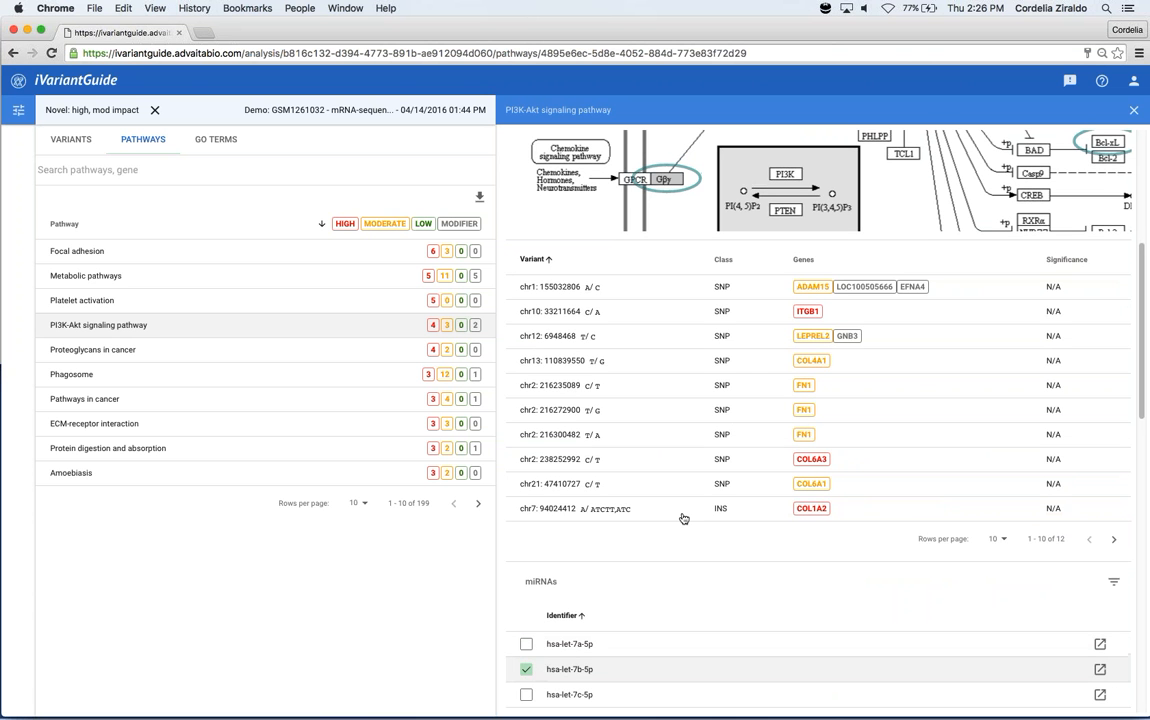
scroll(684, 518, "up", 7)
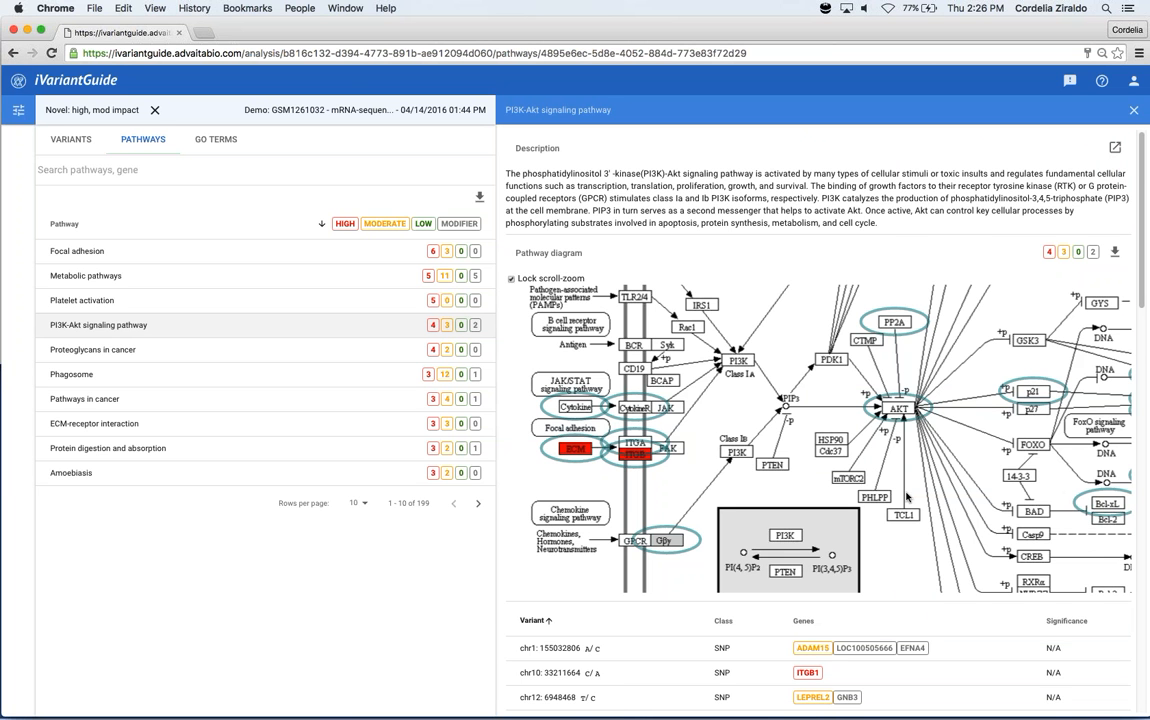
Overlay the drug Afuresertib (USAN) on the diagram, ringing the AKT node in orange
scroll(930, 515, "down", 3)
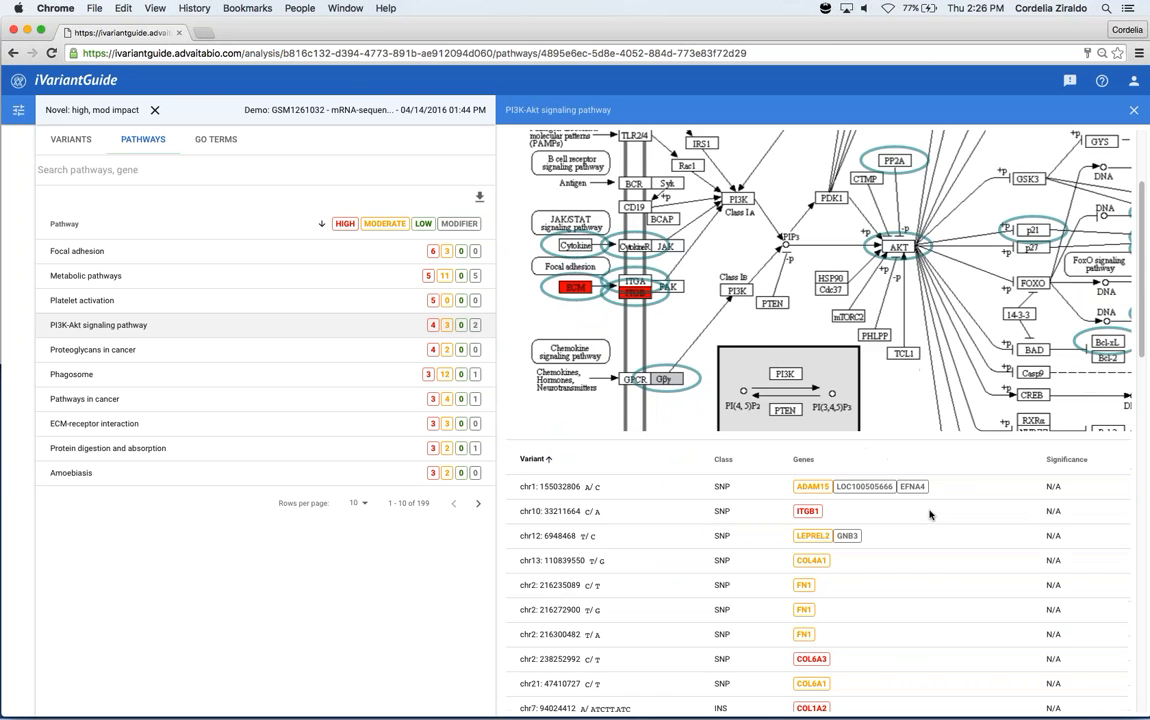
scroll(930, 515, "down", 10)
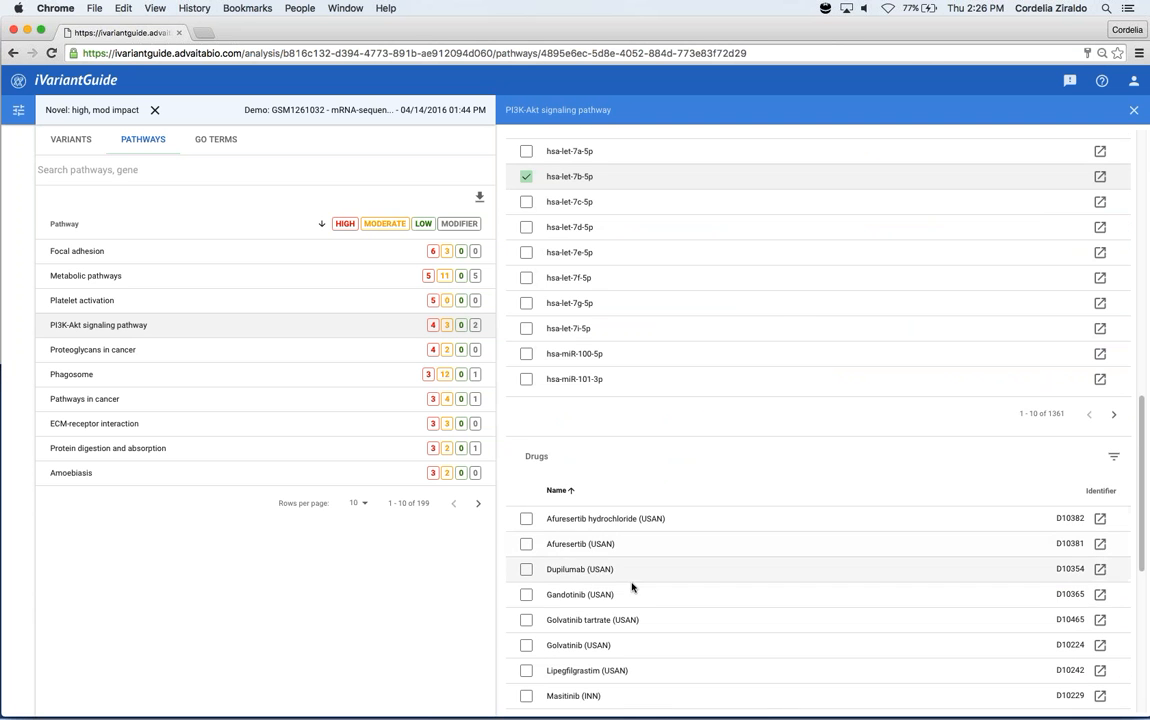
left_click(526, 543)
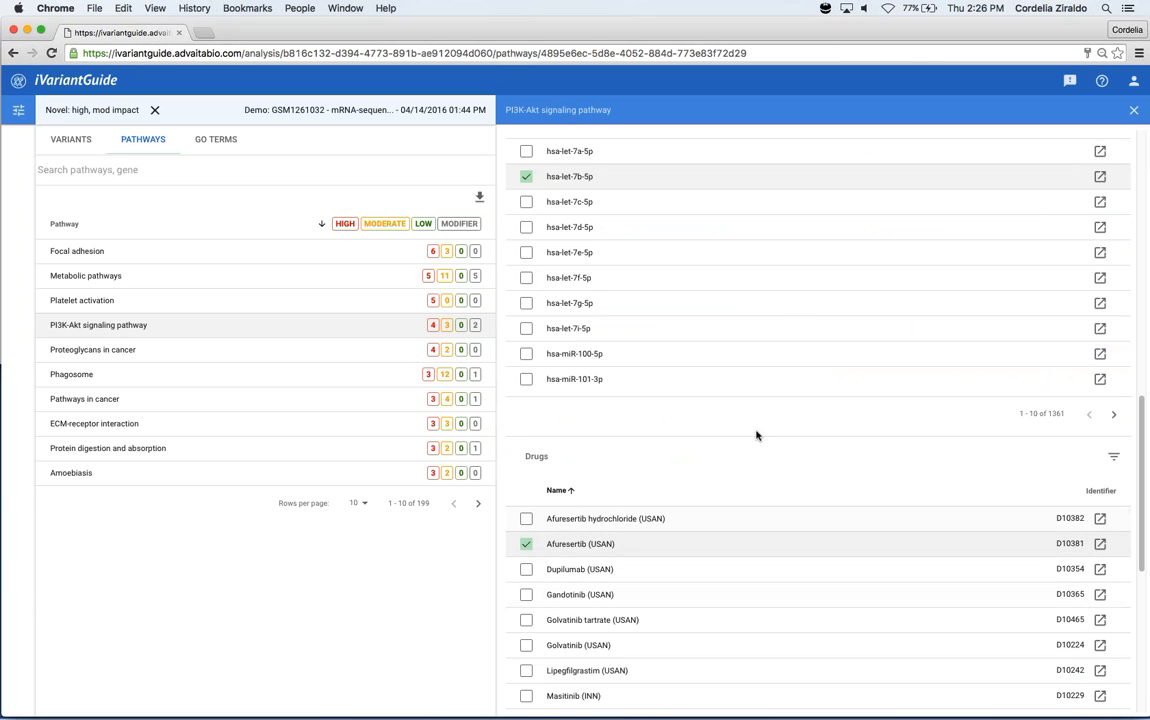
scroll(760, 424, "up", 1)
scroll(760, 424, "up", 15)
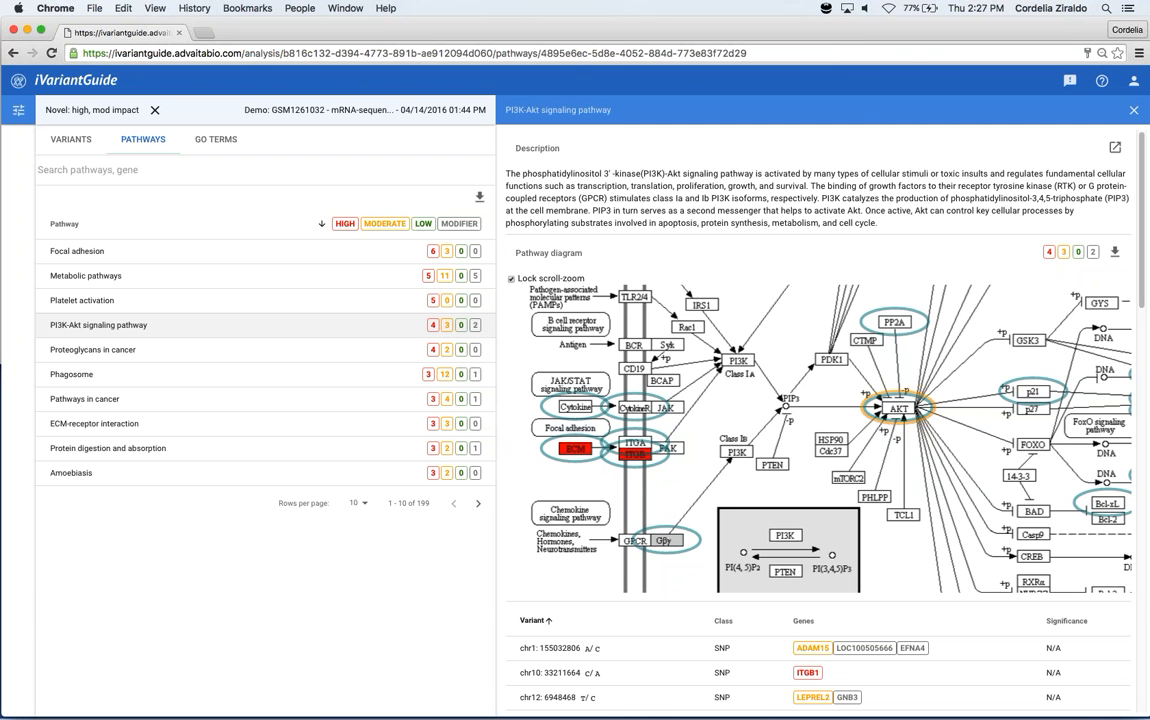
Apply the False positives preset from the Presets sidebar in place of Novel: high, mod impact
left_click(20, 111)
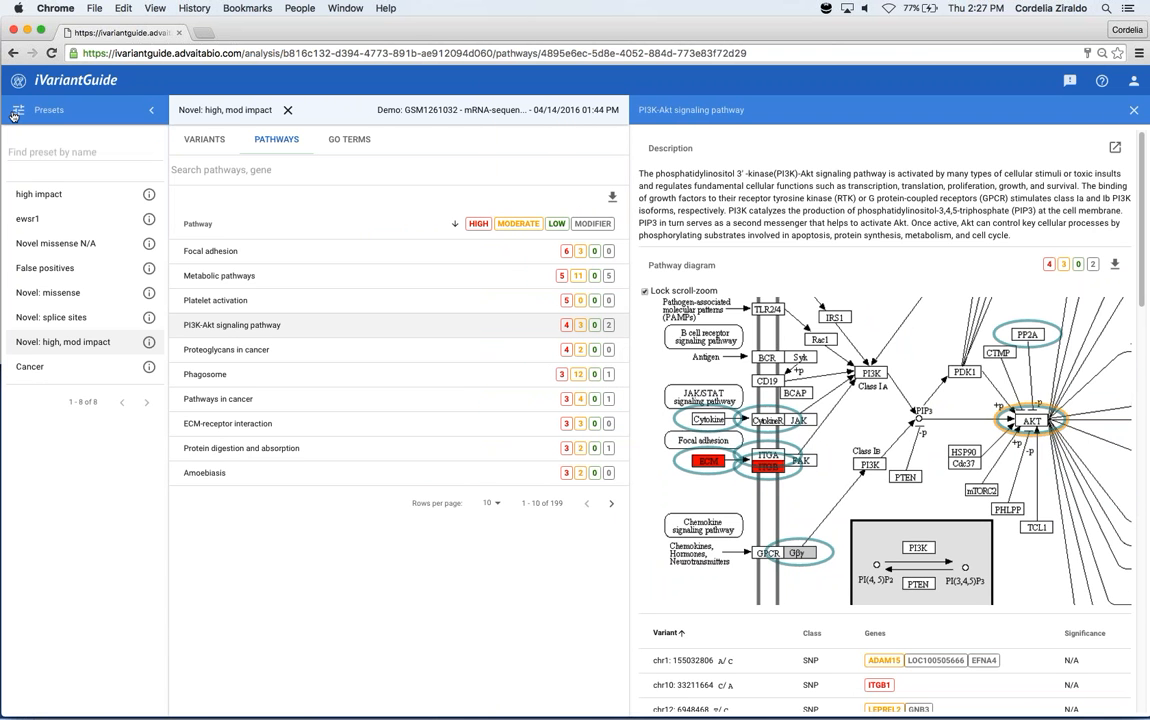
left_click(78, 270)
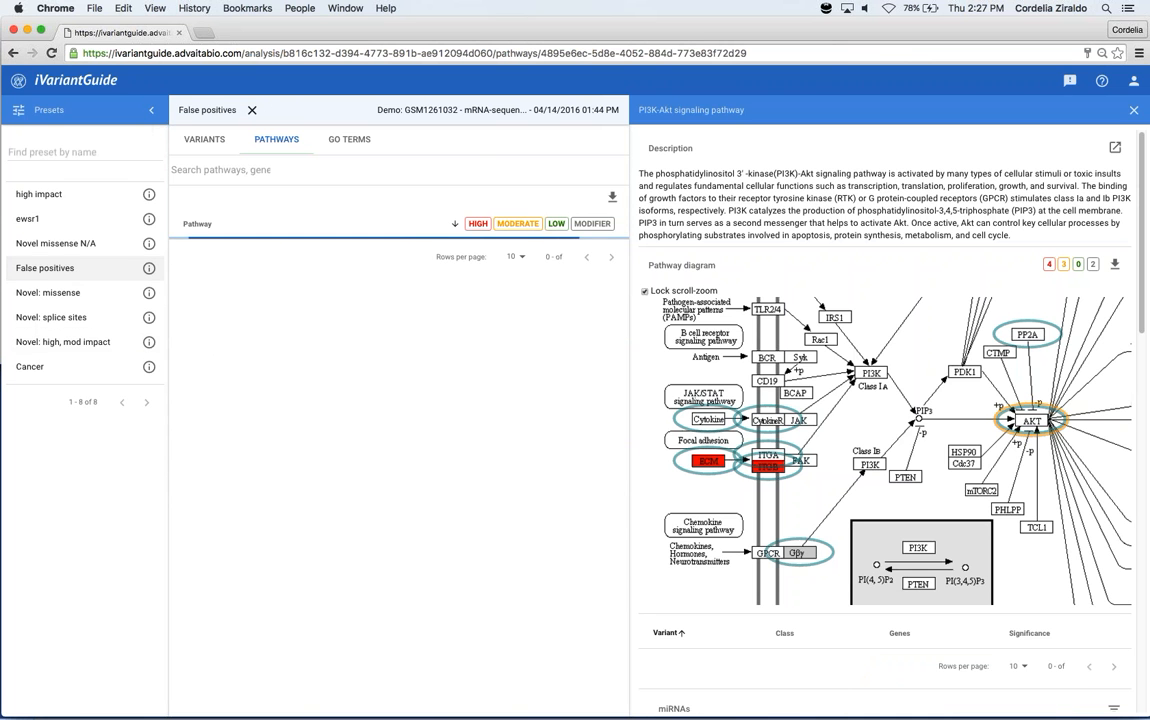
Collapse the Presets sidebar, zoom the PI3K-Akt diagram out, and lock scroll-zoom
left_click(152, 111)
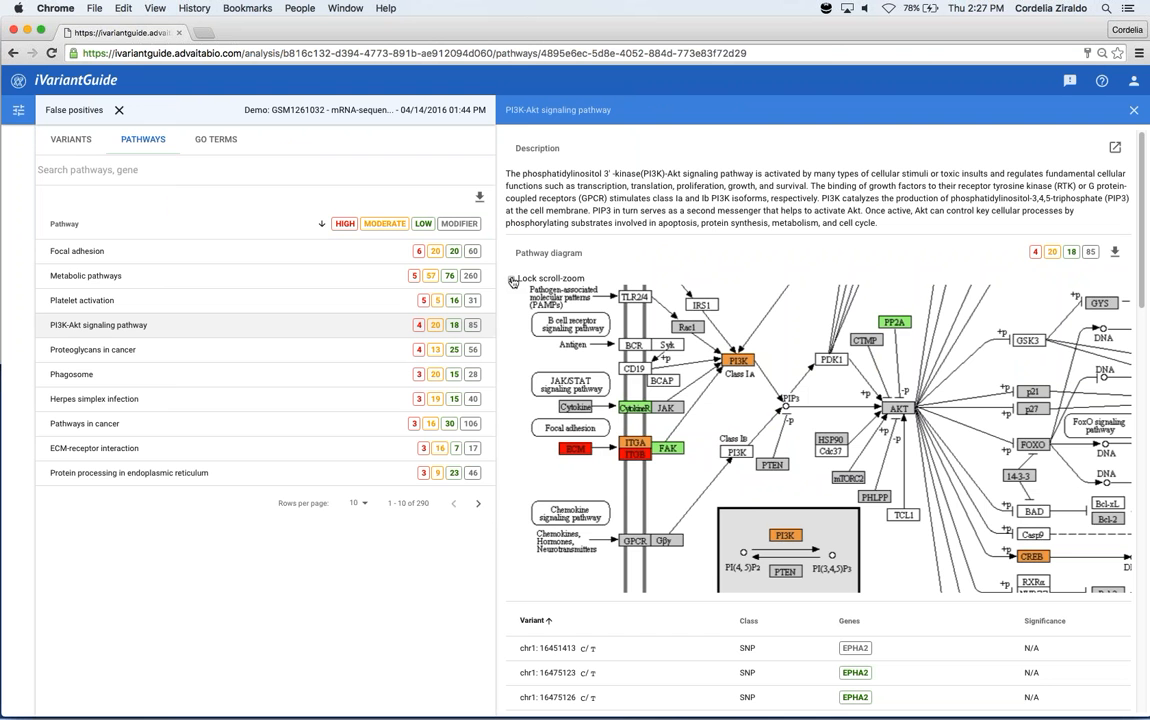
mouse_move(636, 410)
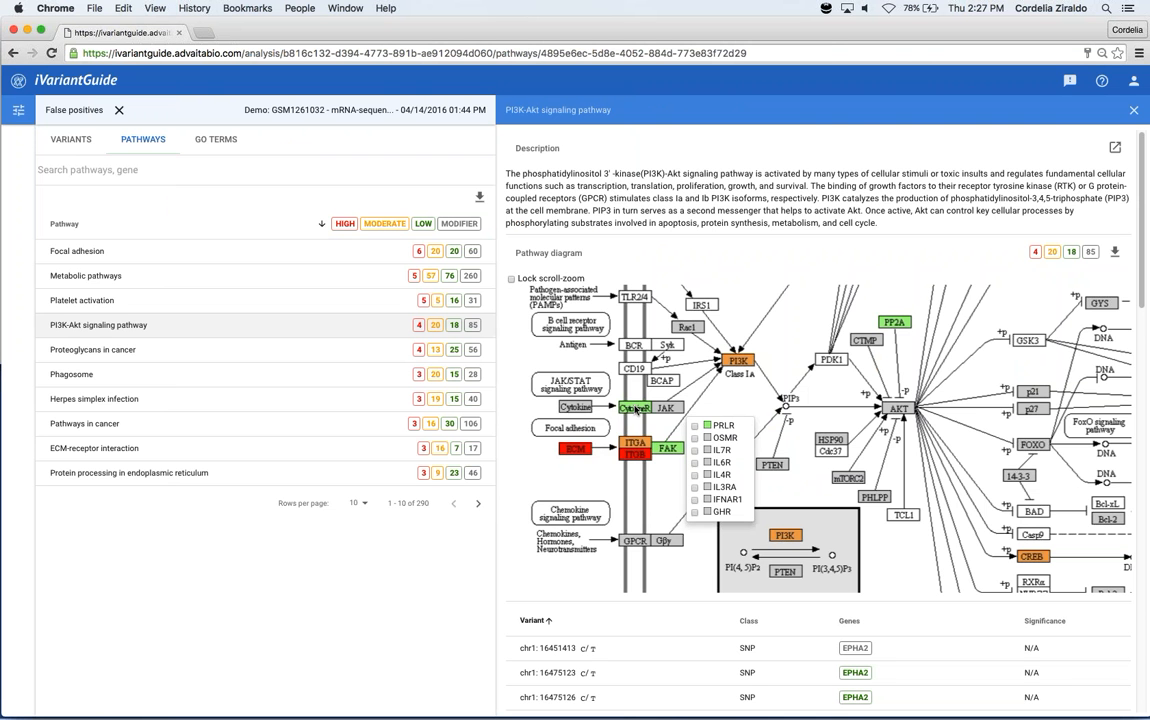
scroll(636, 405, "down", 2)
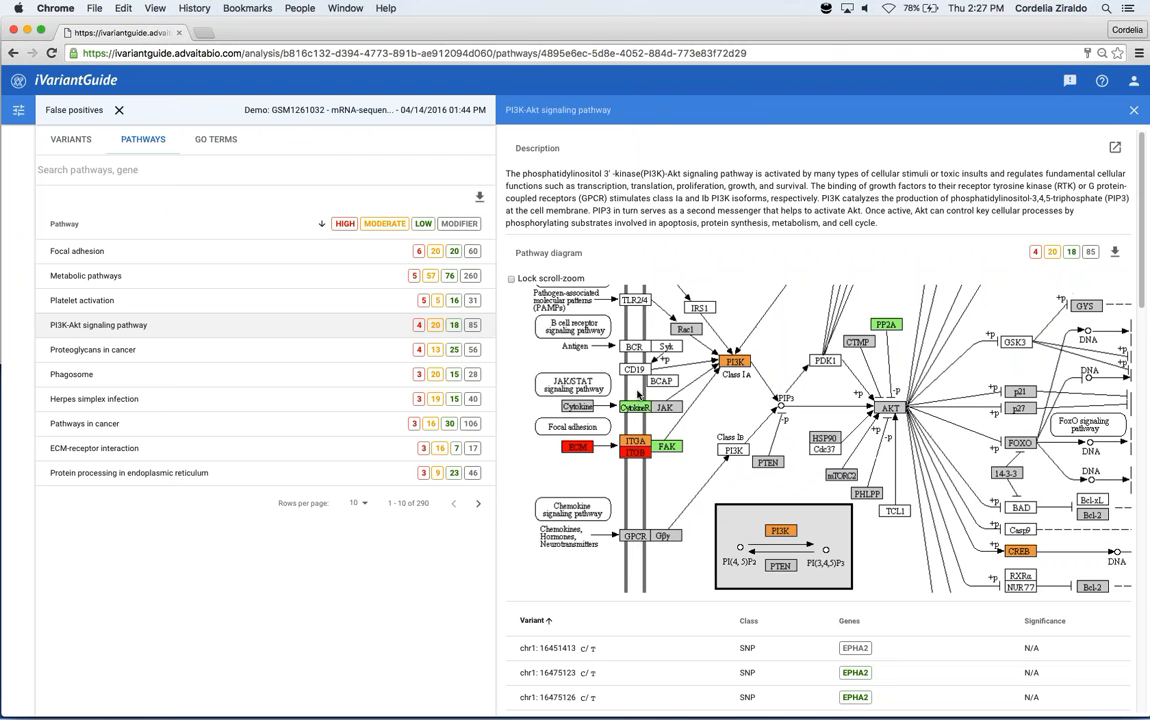
scroll(637, 396, "down", 3)
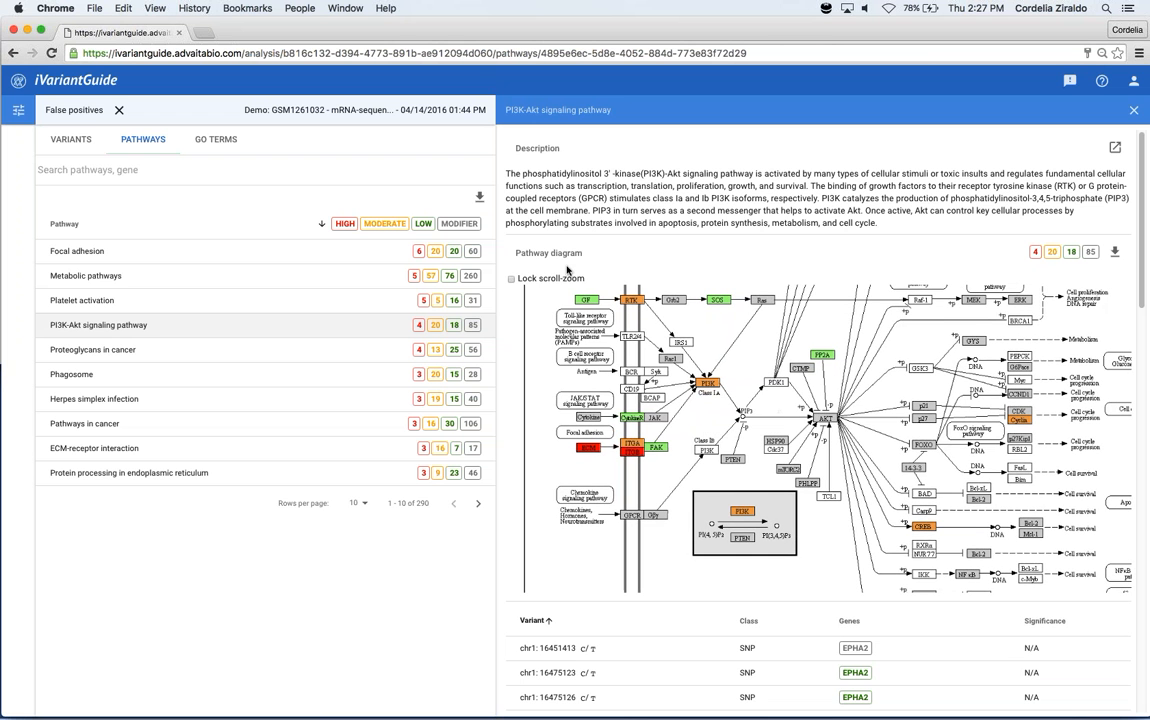
left_click(511, 279)
Open the Export Image preview and zoom it out to fit the whole PI3K-Akt pathway
left_click(1115, 252)
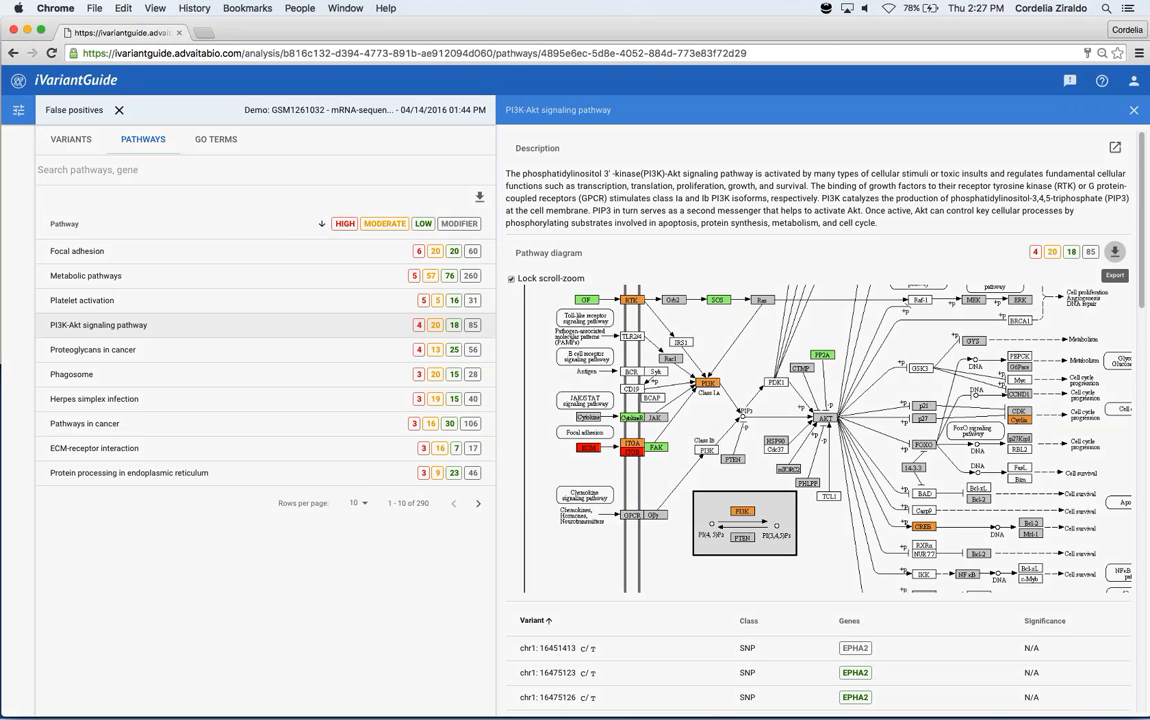
left_click(276, 234)
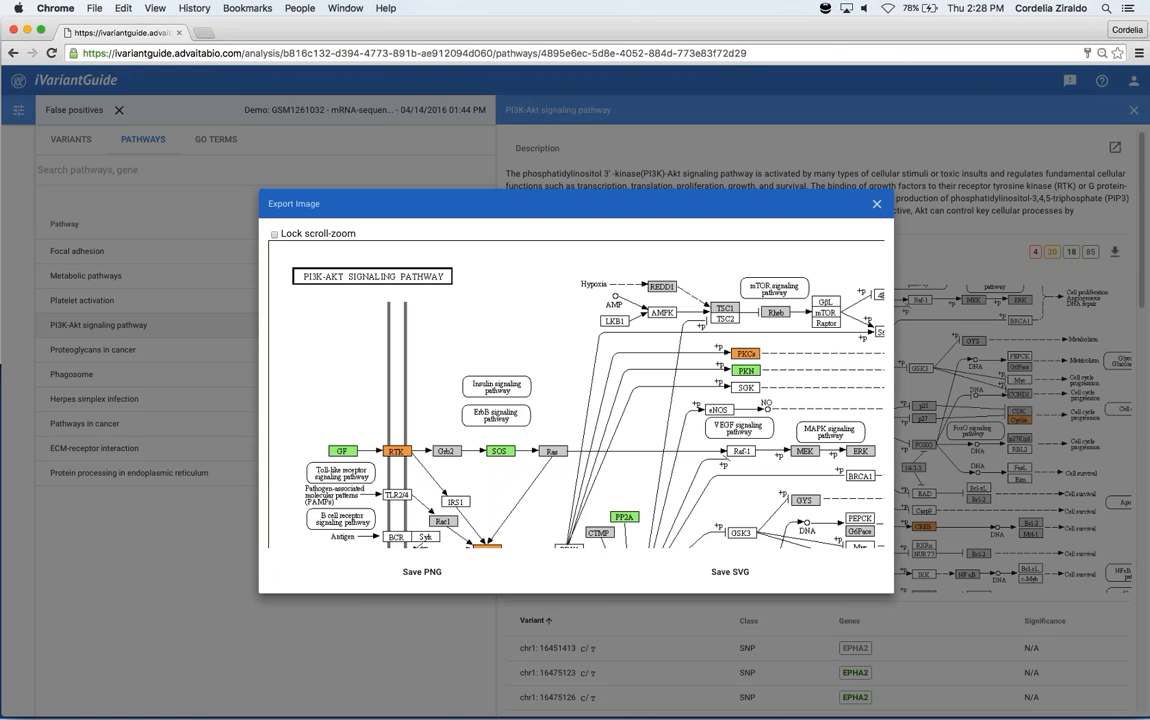
scroll(437, 340, "down", 5)
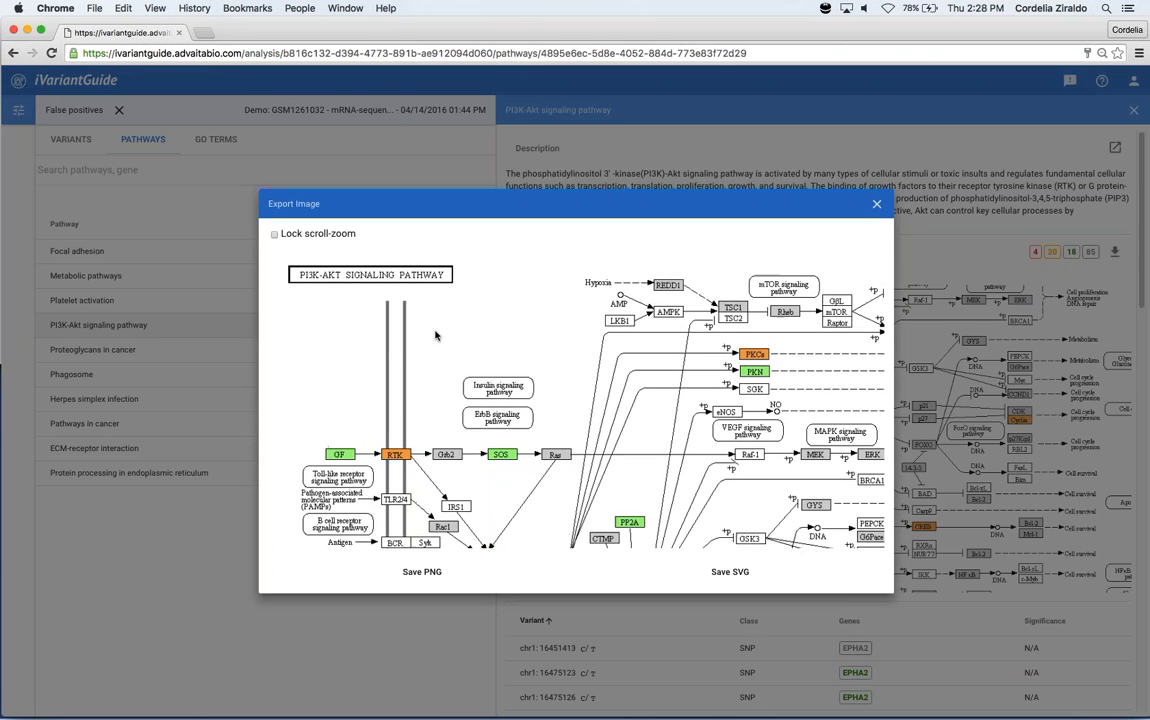
scroll(437, 335, "down", 3)
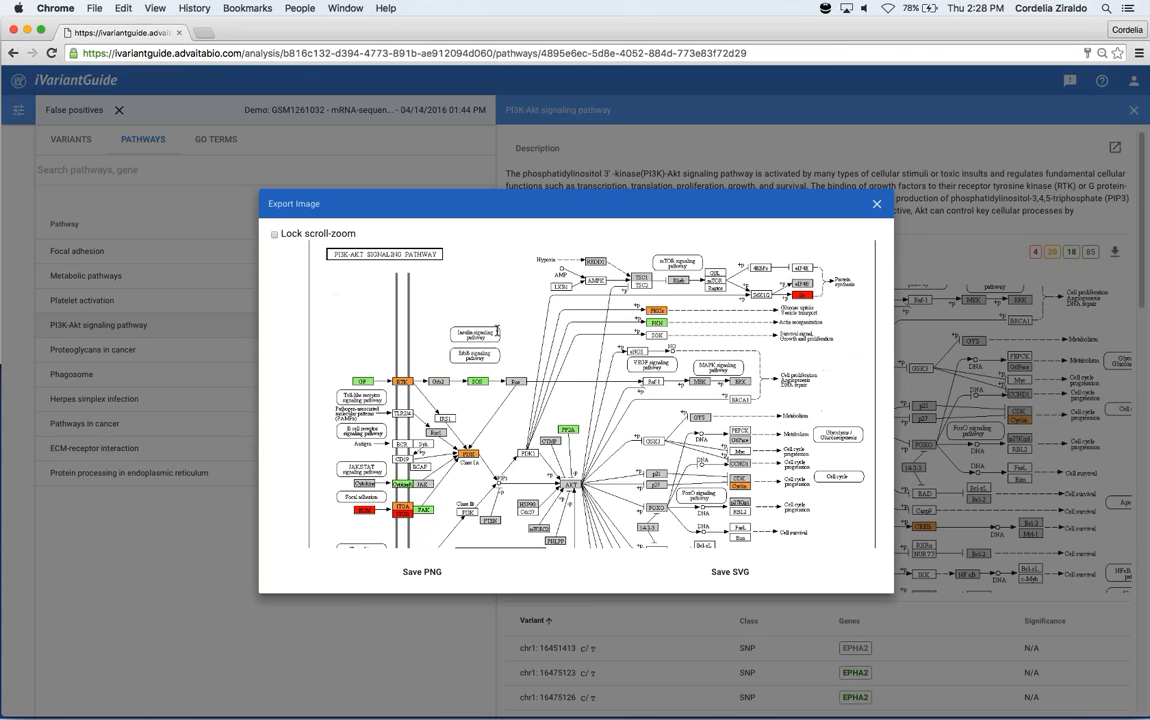
scroll(462, 277, "down", 2)
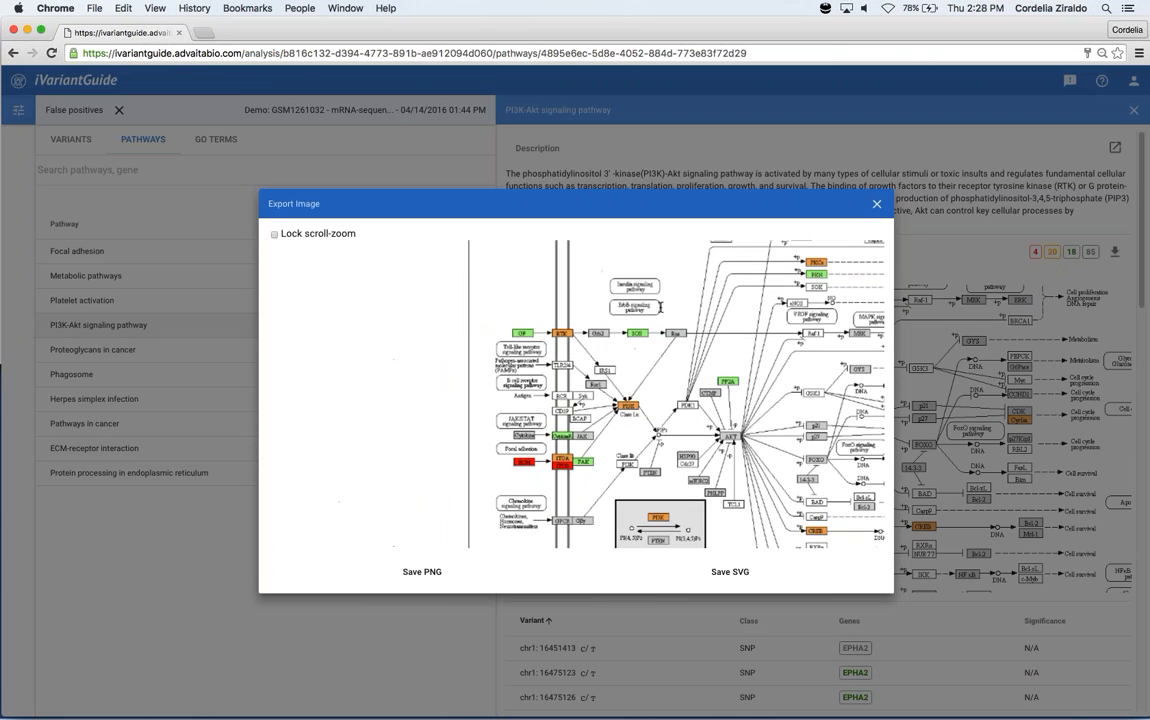
scroll(462, 277, "down", 2)
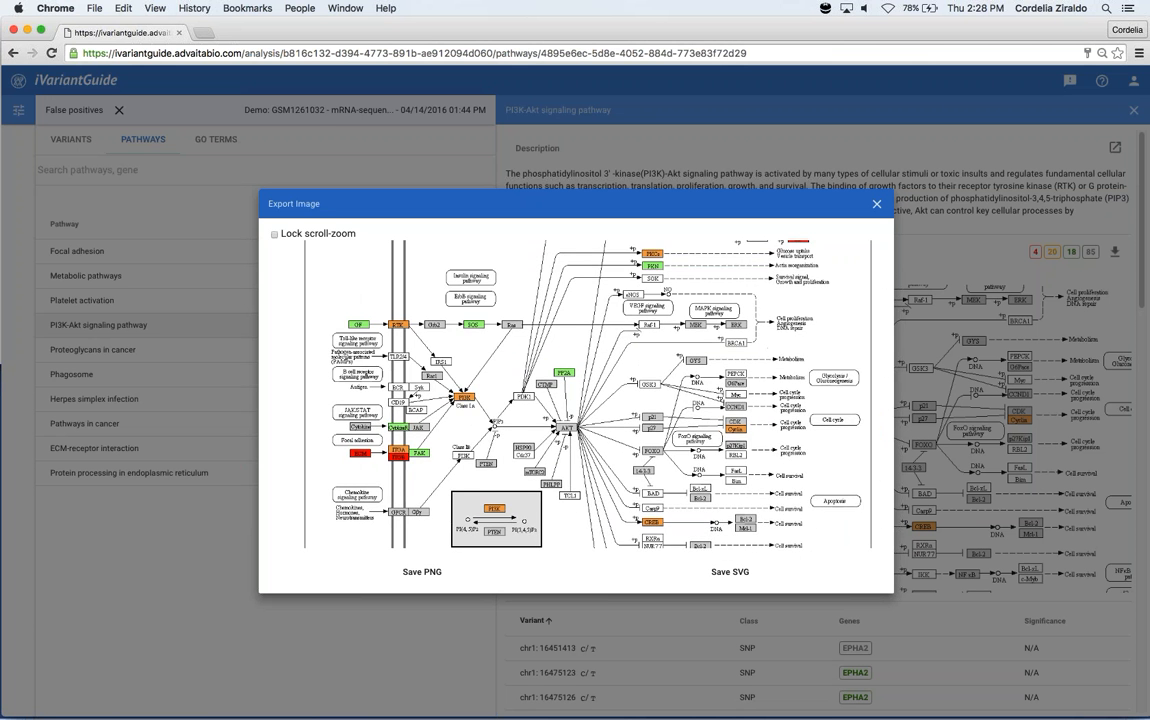
scroll(502, 305, "down", 3)
scroll(502, 305, "up", 2)
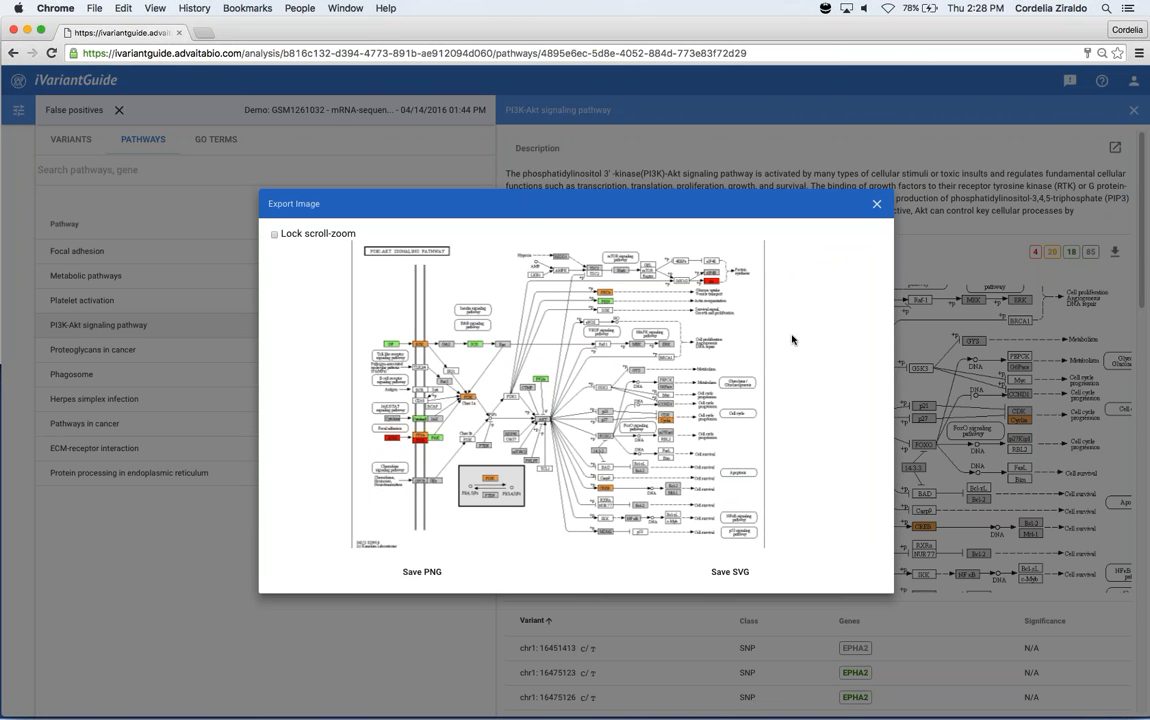
Save the pathway diagram as a PNG, then return to the Reports list
left_click(878, 207)
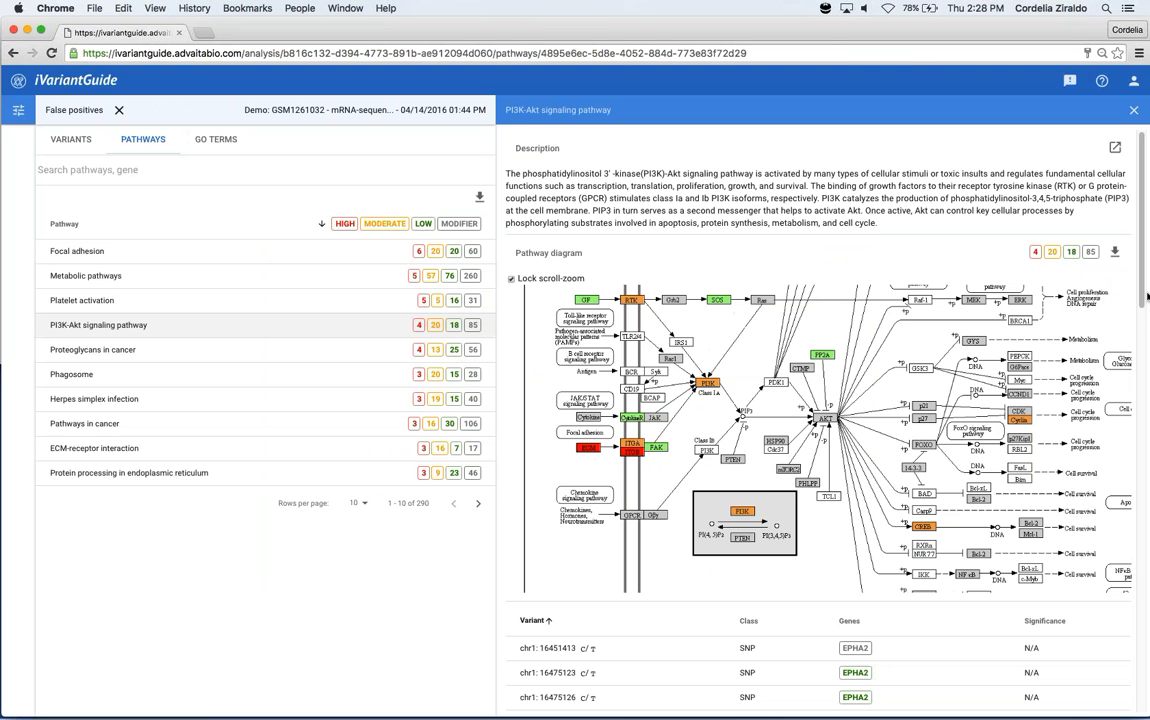
scroll(1145, 362, "down", 3)
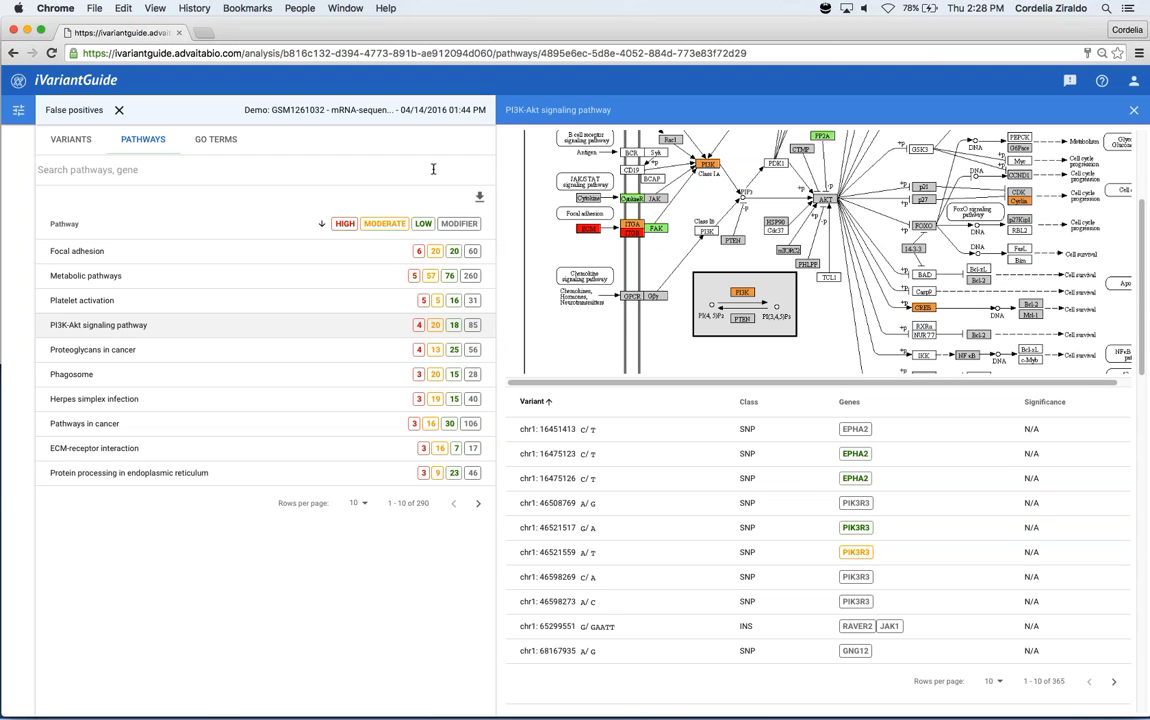
left_click(55, 80)
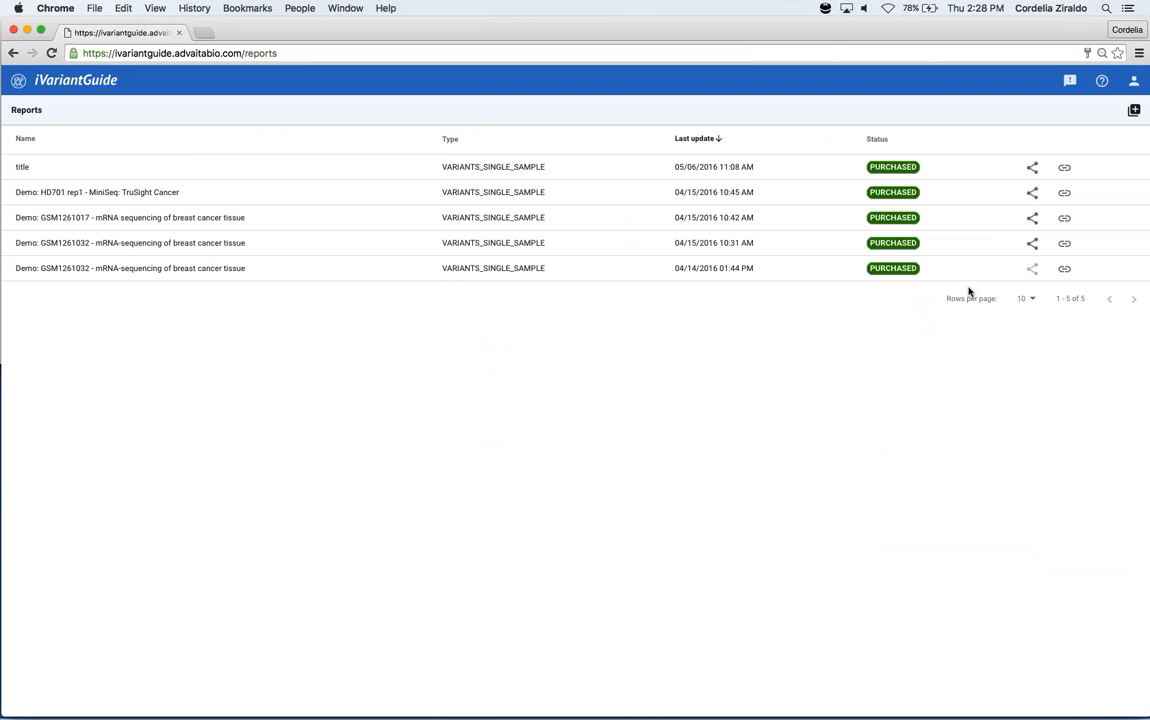
Open the Share project dialog for the Demo: GSM1261032 breast cancer report
left_click(1033, 244)
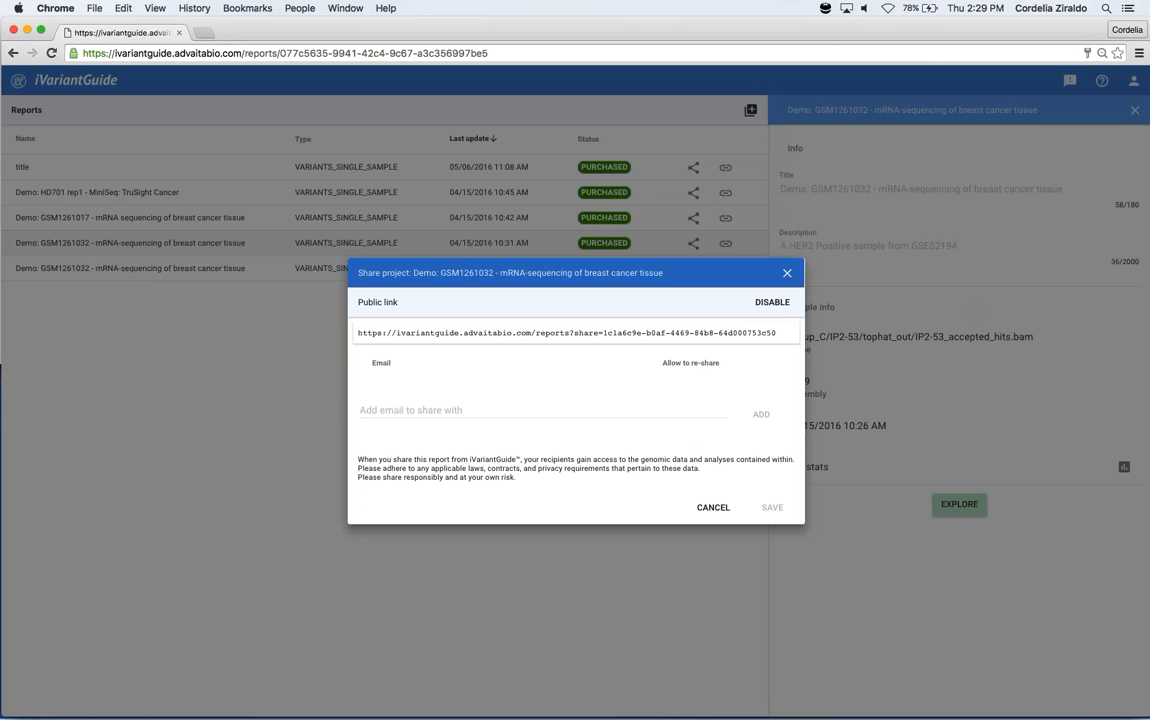
Add a recipient's e-mail address to the share list without re-share rights, then close the dialog
double_click(725, 332)
left_click(779, 335)
left_click(475, 409)
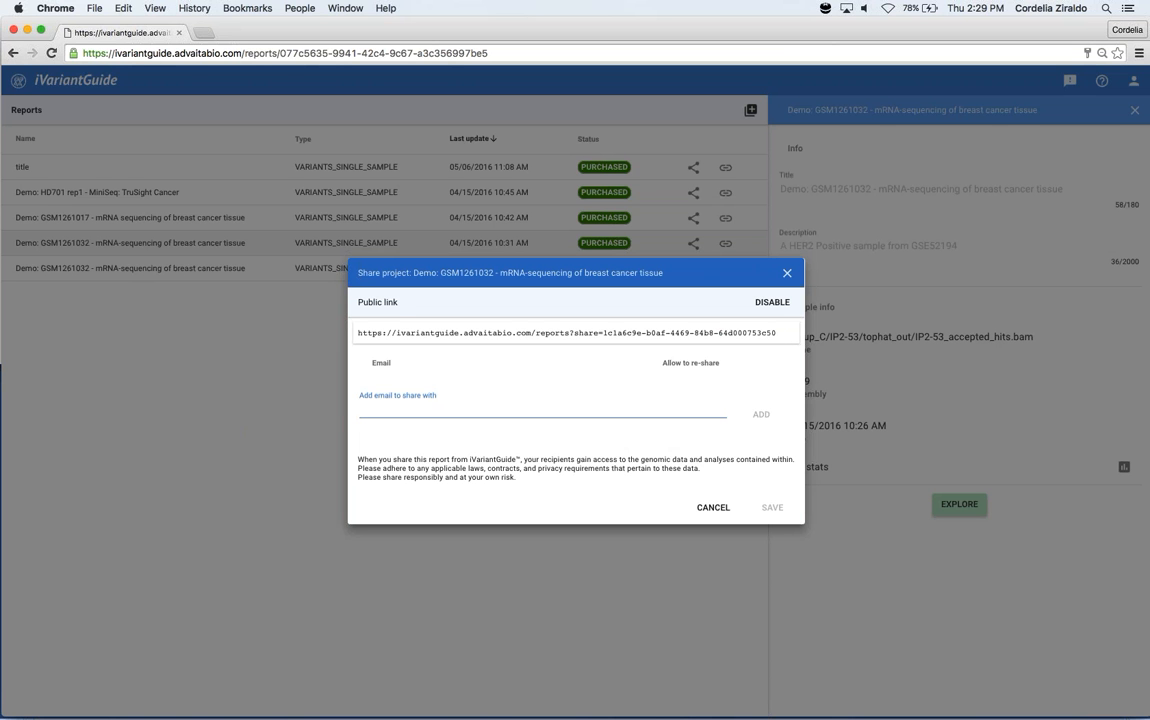
type("me@me.com")
left_click(761, 414)
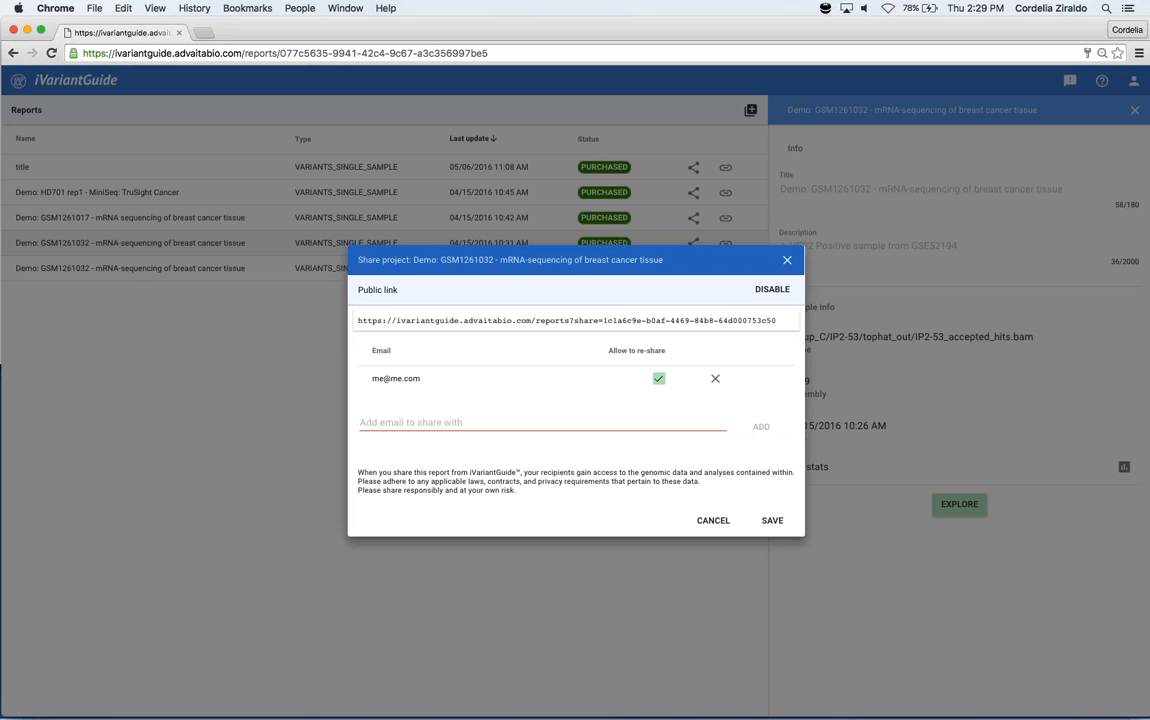
left_click(659, 381)
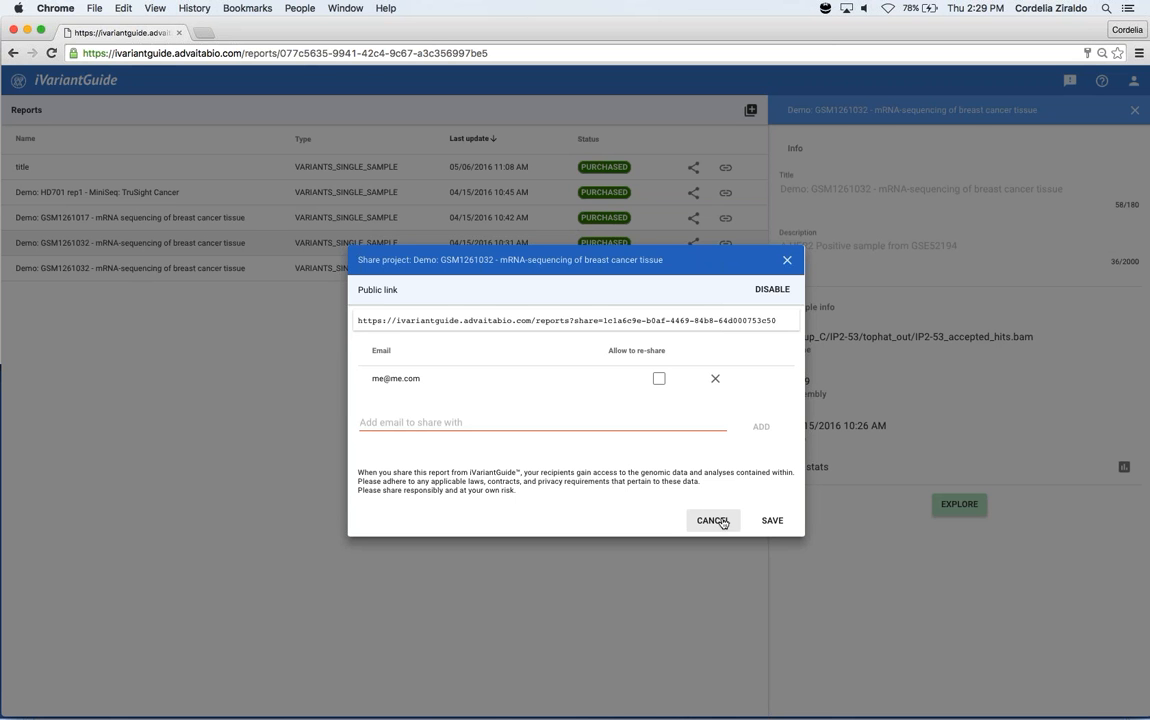
left_click(787, 261)
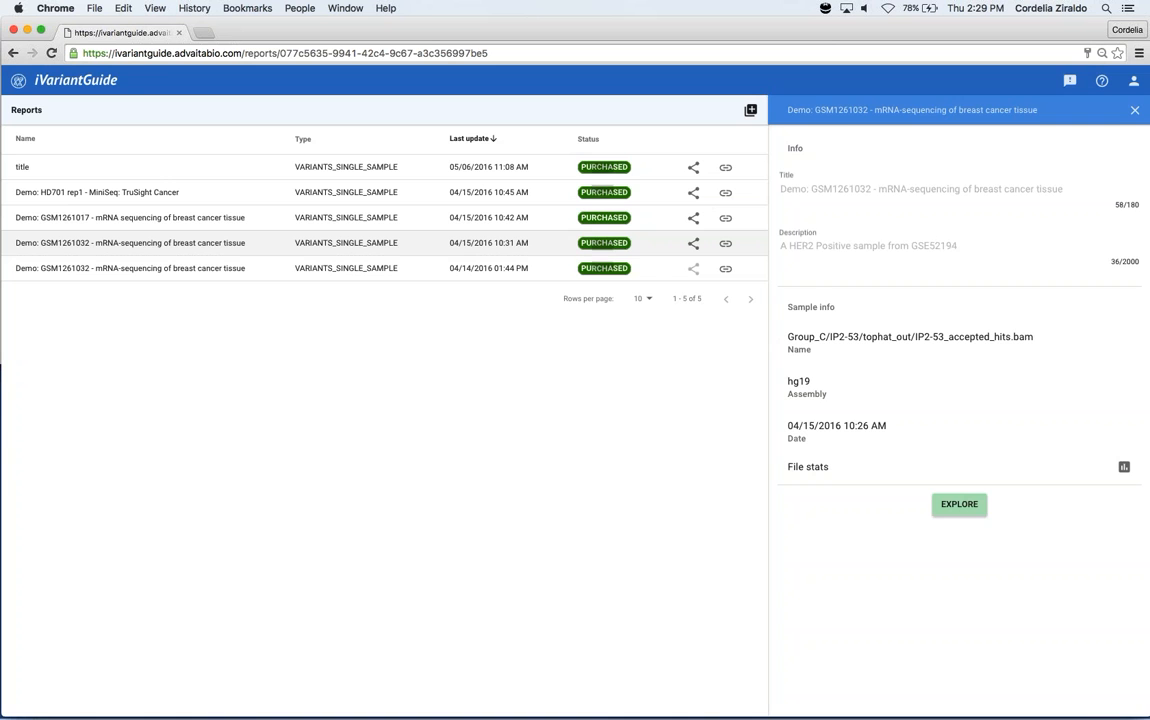
Switch to the PowerPoint slideshow and advance to the Advaita summary slide
key("super+Tab")
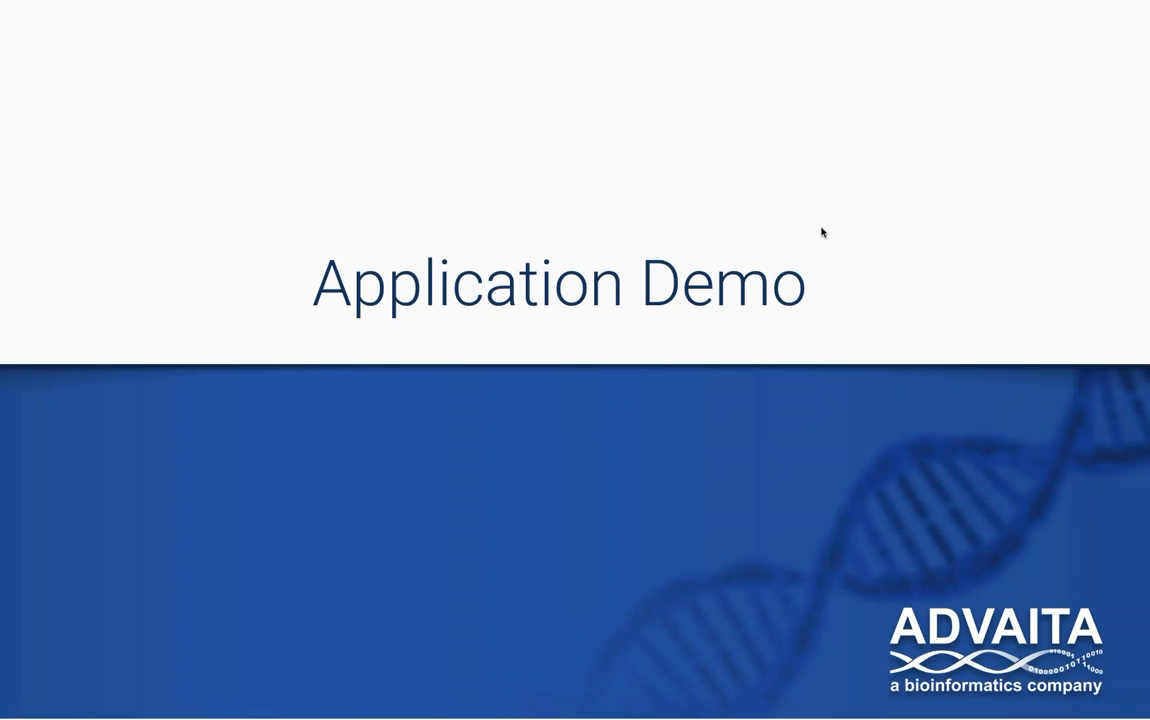
key("Right")
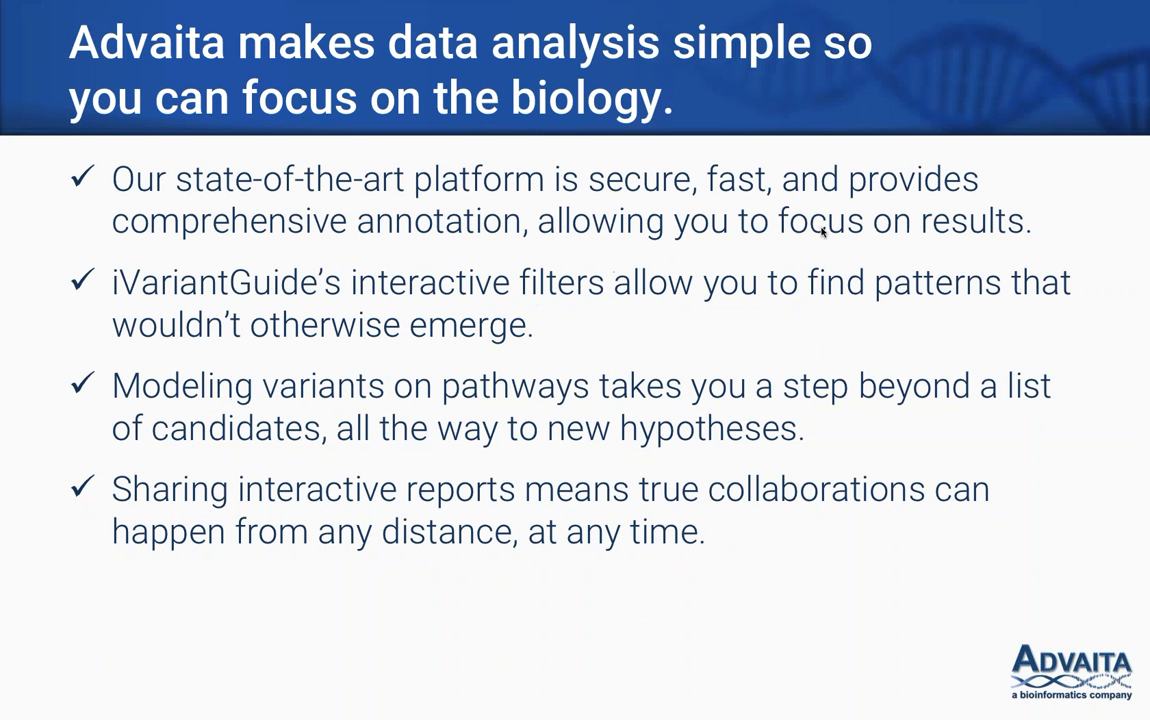